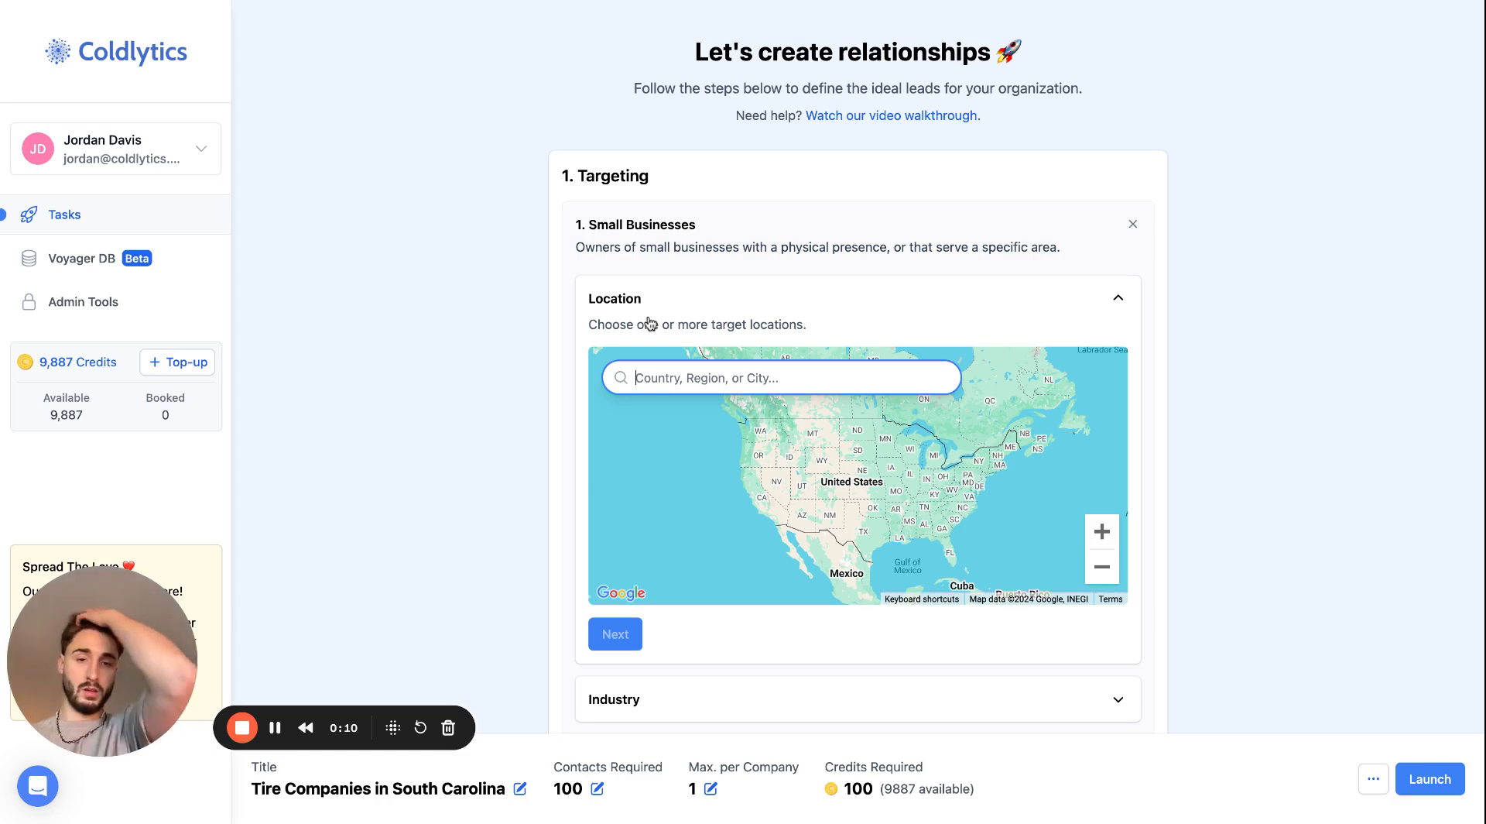
pyautogui.write('s')
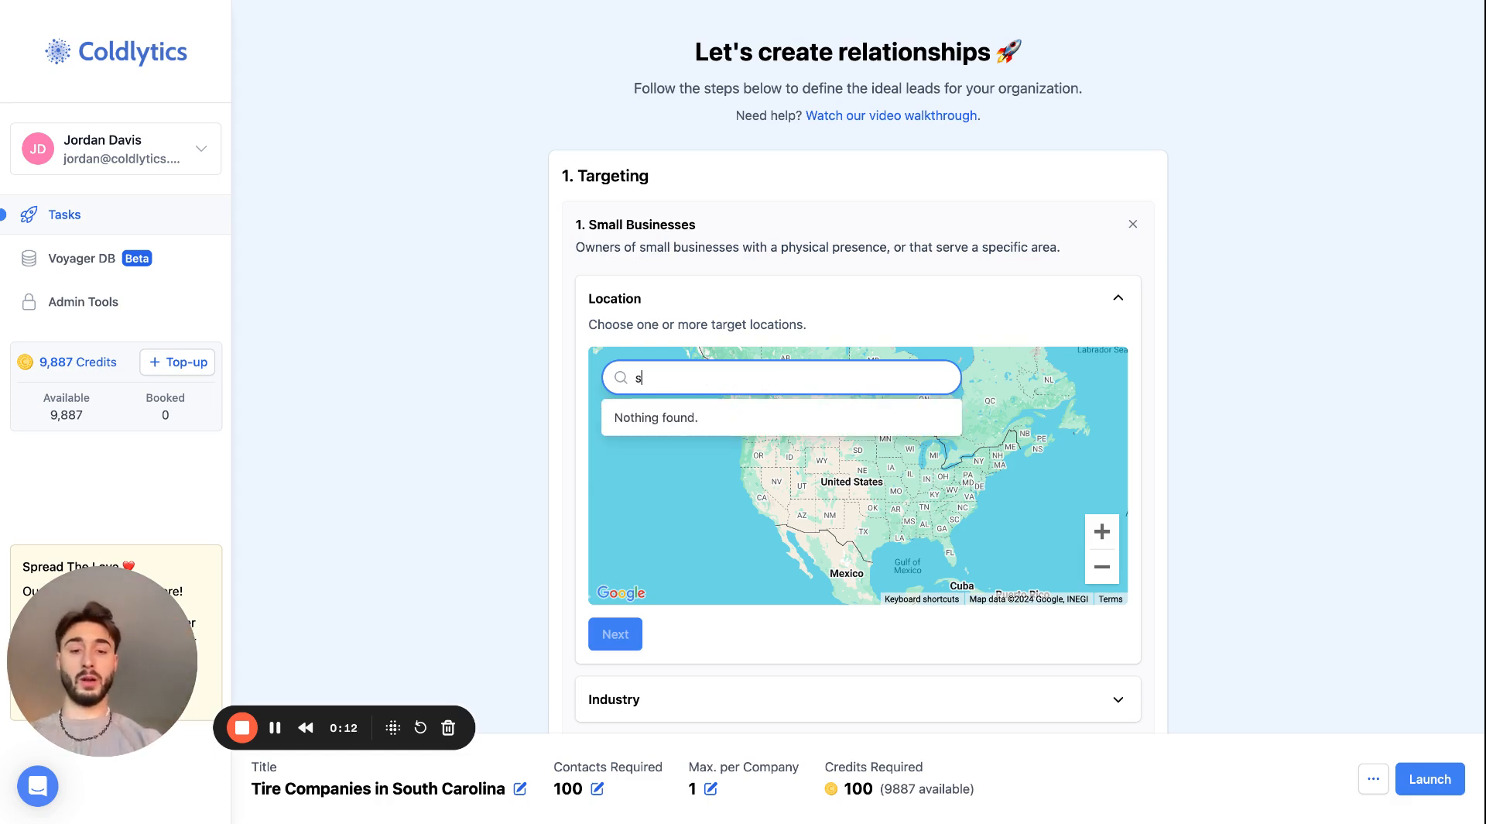
pyautogui.write('outh c')
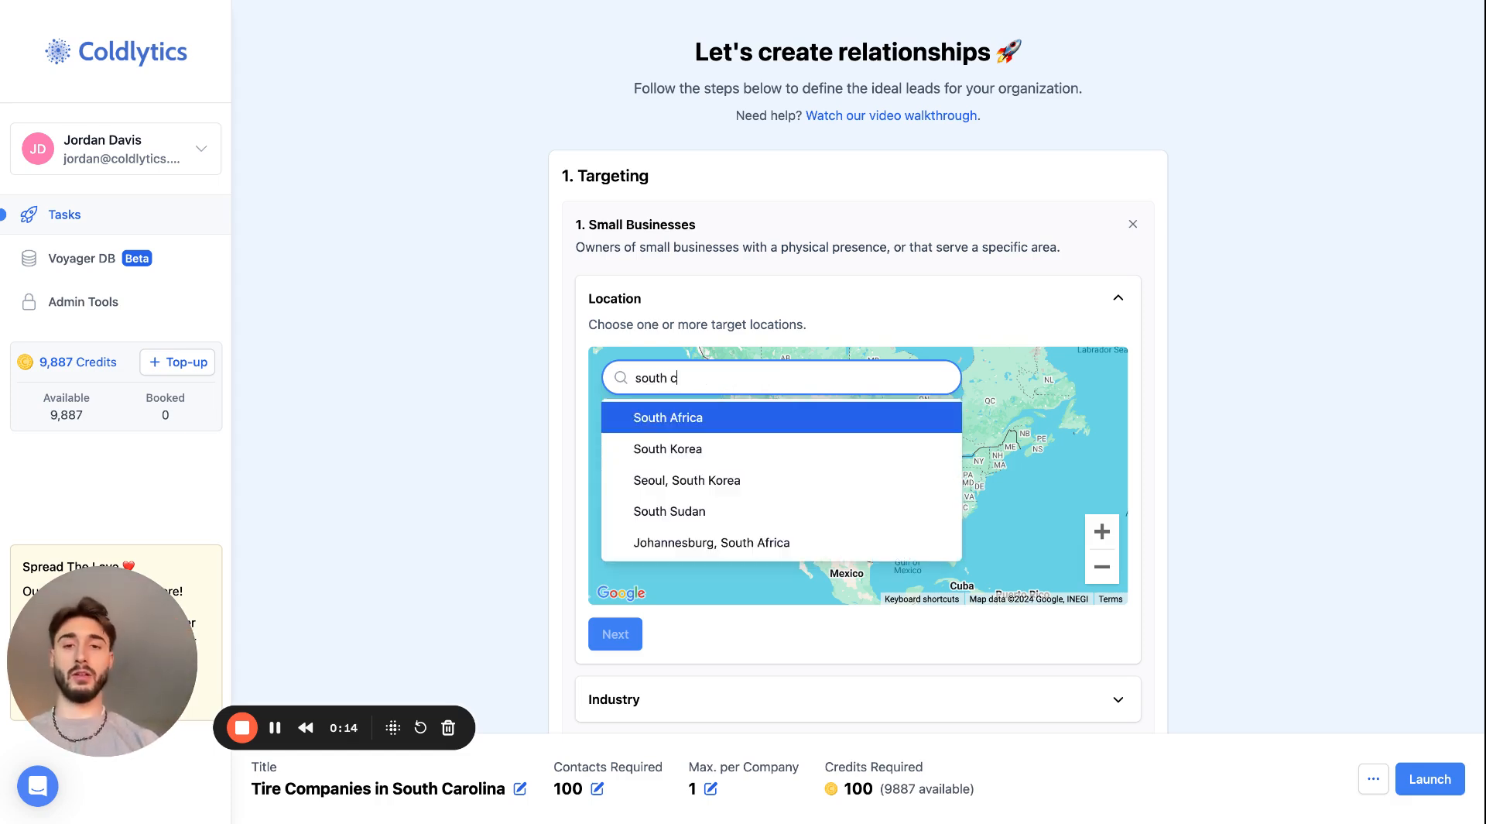
pyautogui.press('Return')
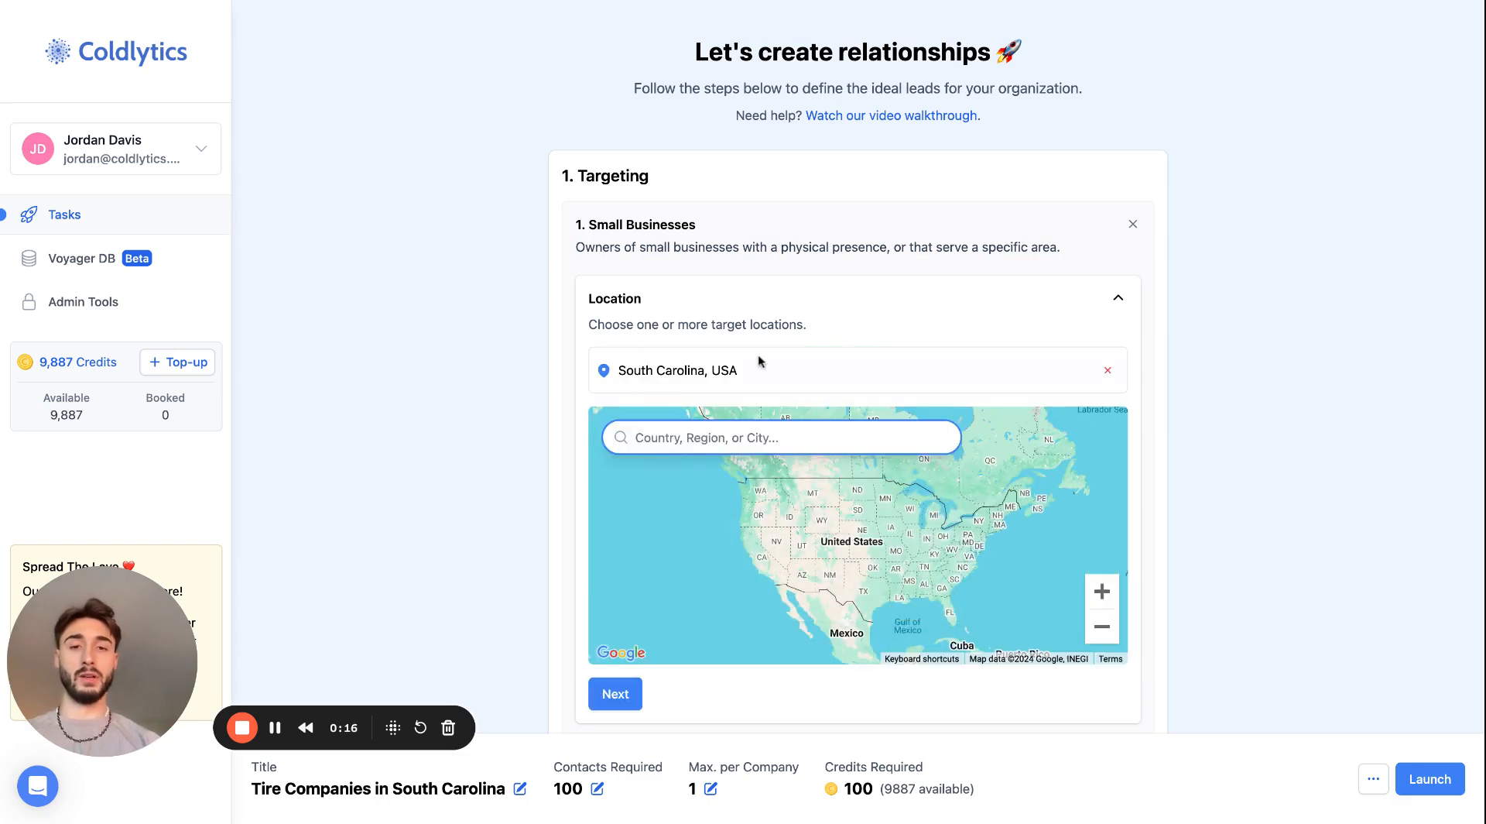
pyautogui.click(1108, 370)
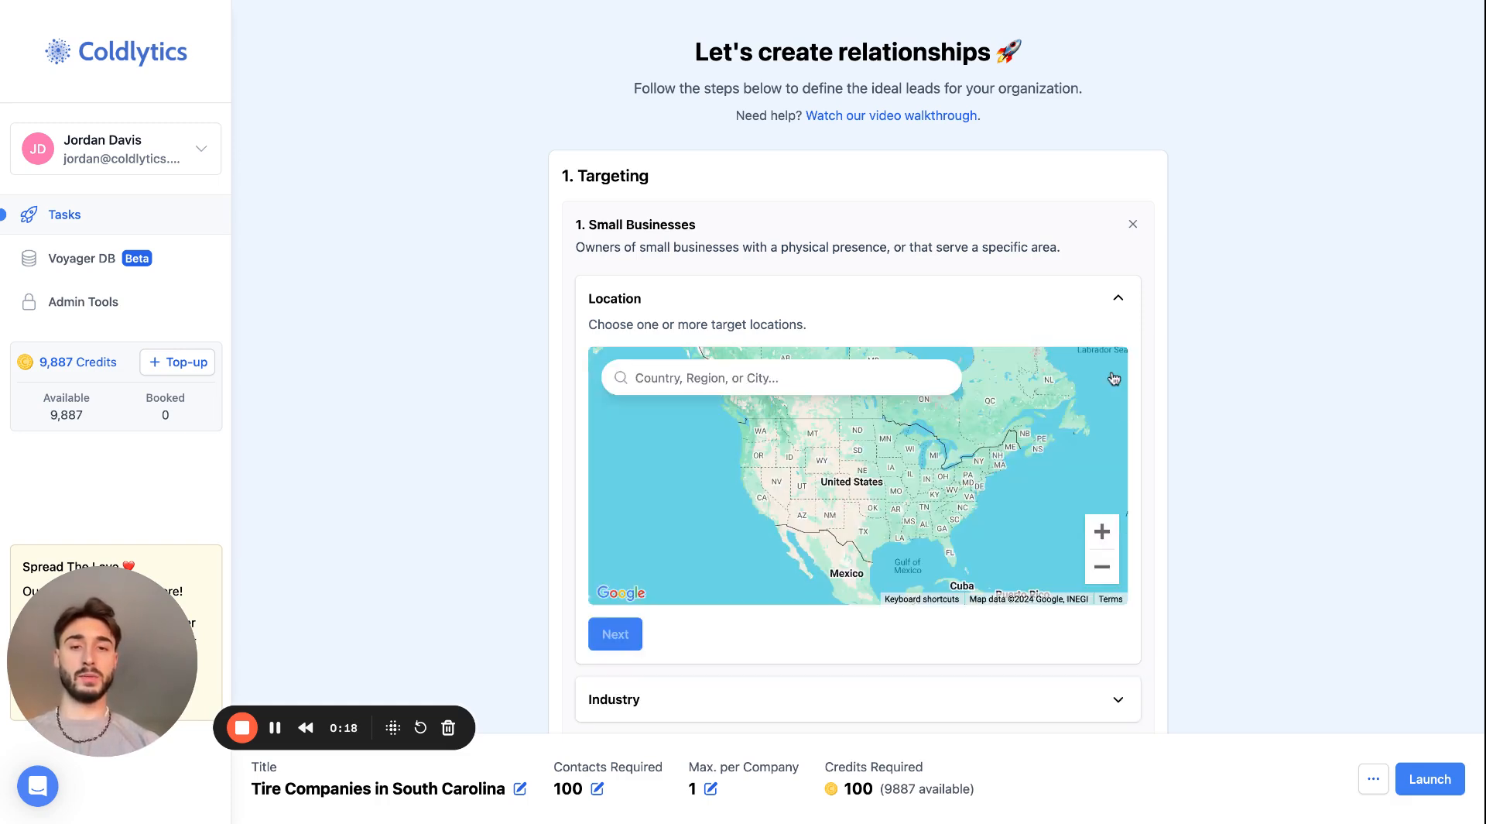
pyautogui.click(844, 373)
pyautogui.write('south c')
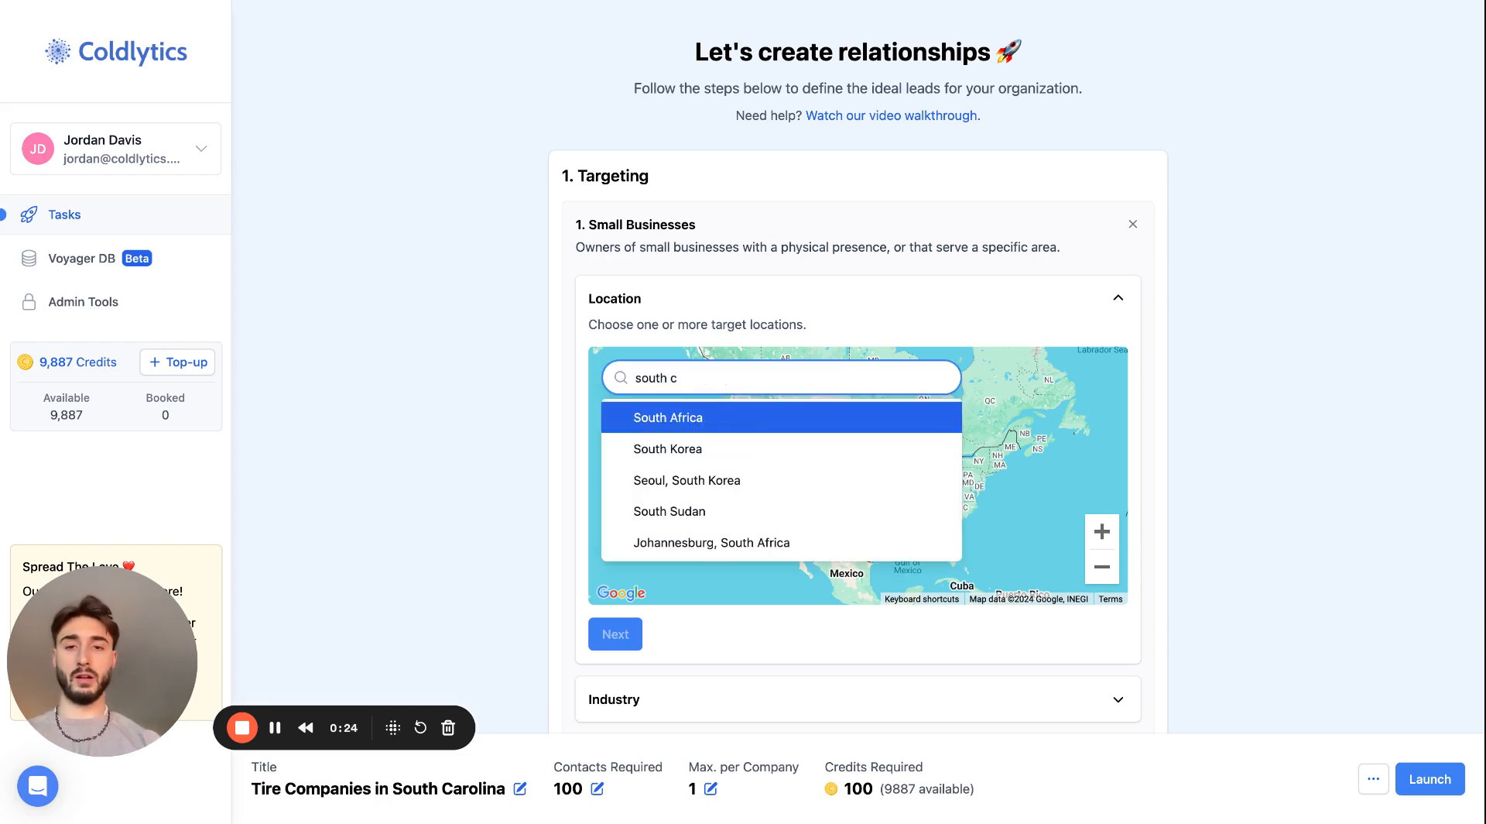
pyautogui.press('Return')
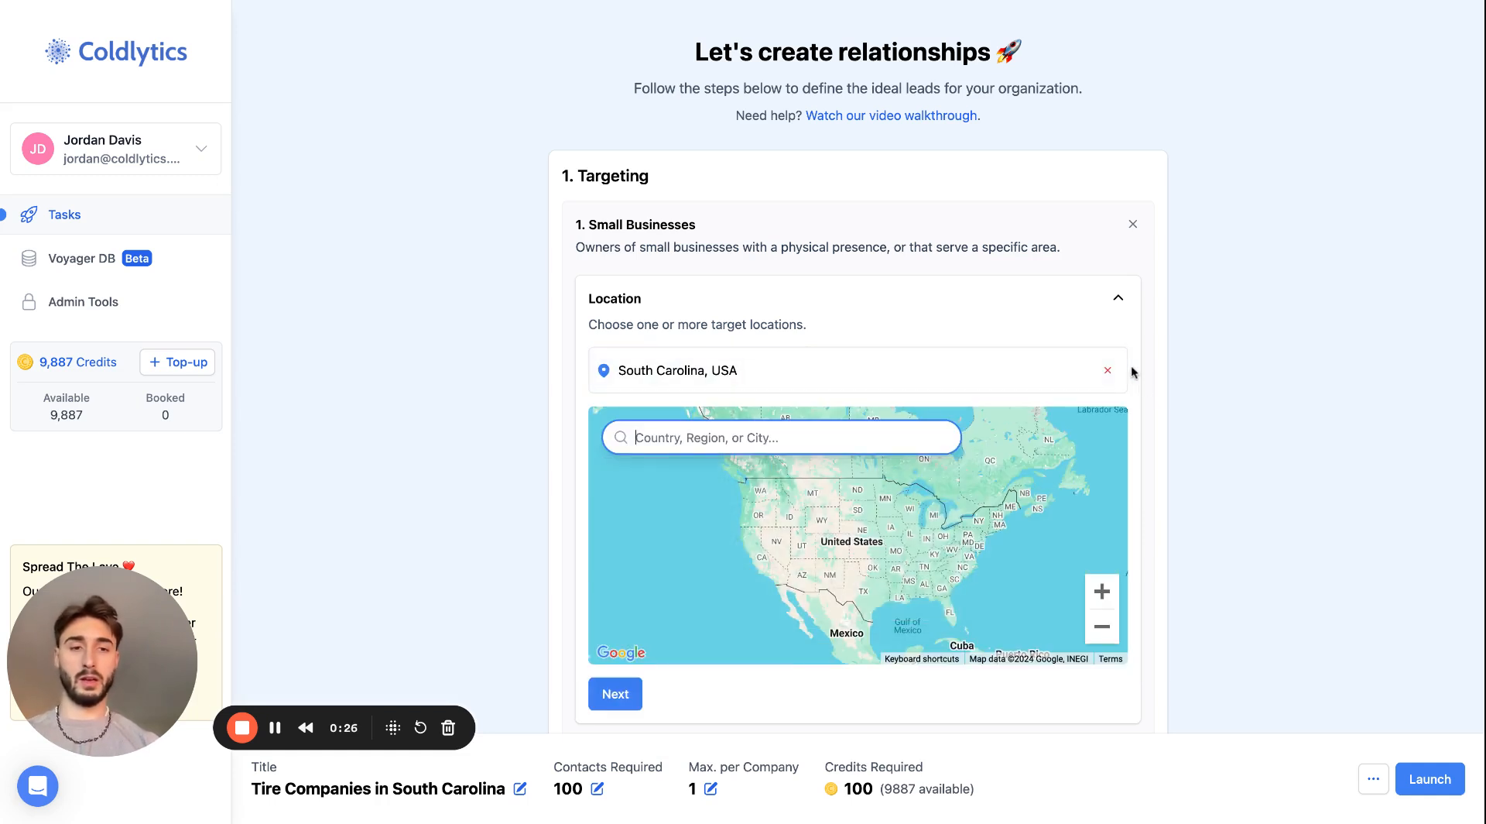
pyautogui.click(1108, 370)
# - Add South Carolina, USA as the target location and continue to the industry settings
pyautogui.click(855, 374)
pyautogui.write('sout')
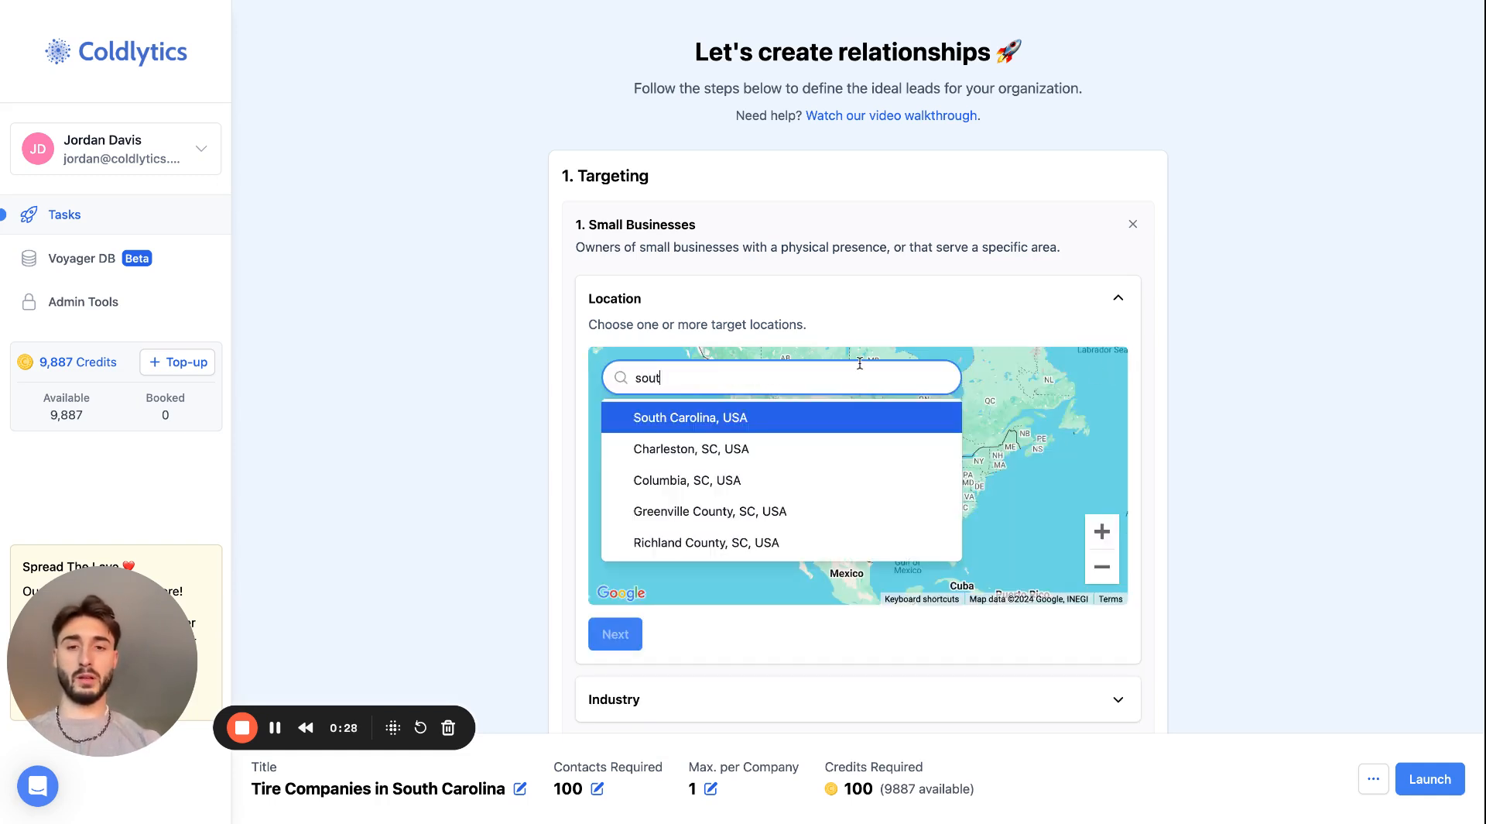
pyautogui.write('h ')
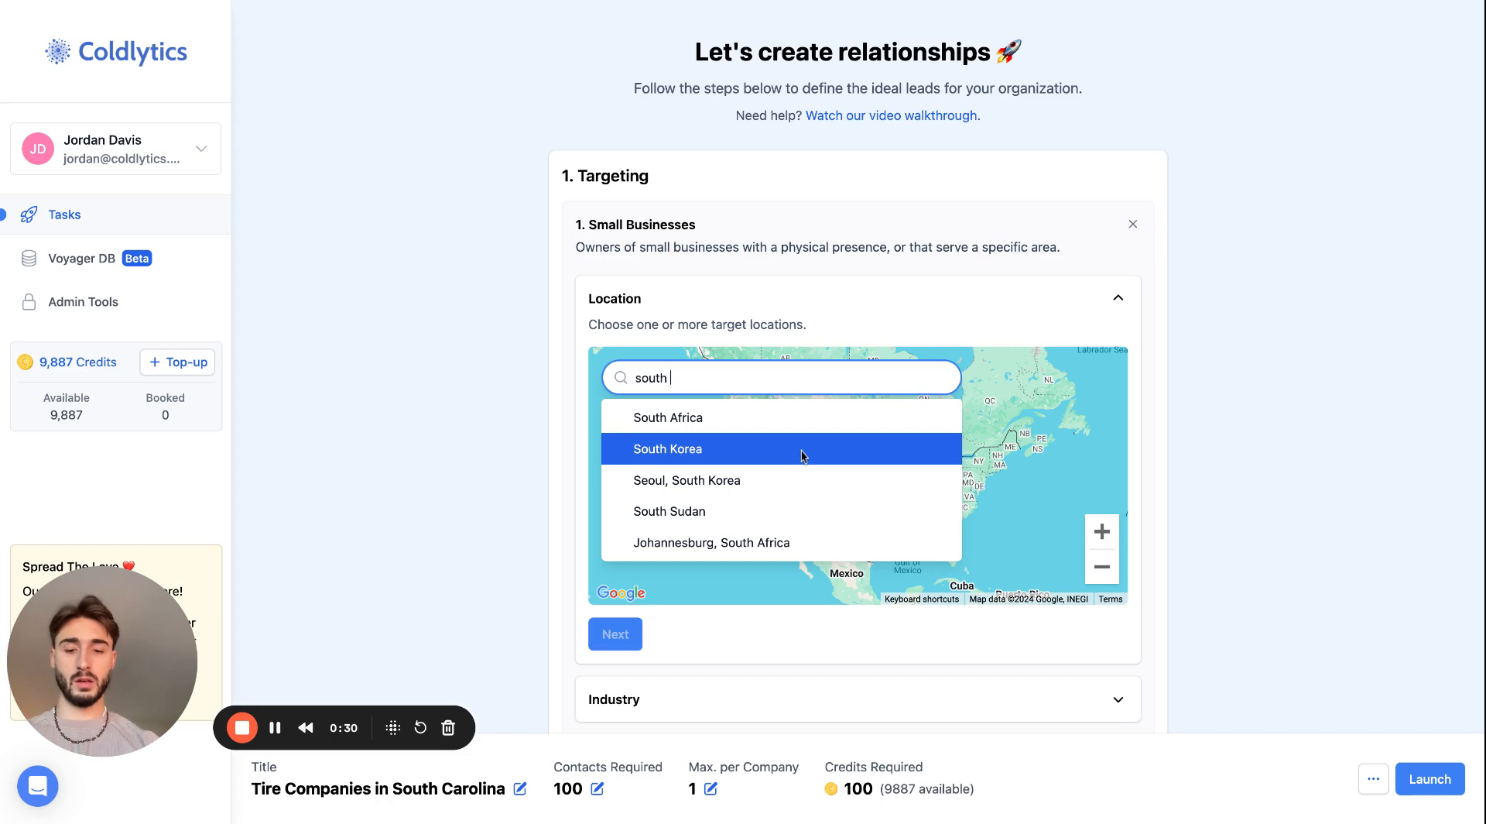
pyautogui.write('c')
pyautogui.click(765, 418)
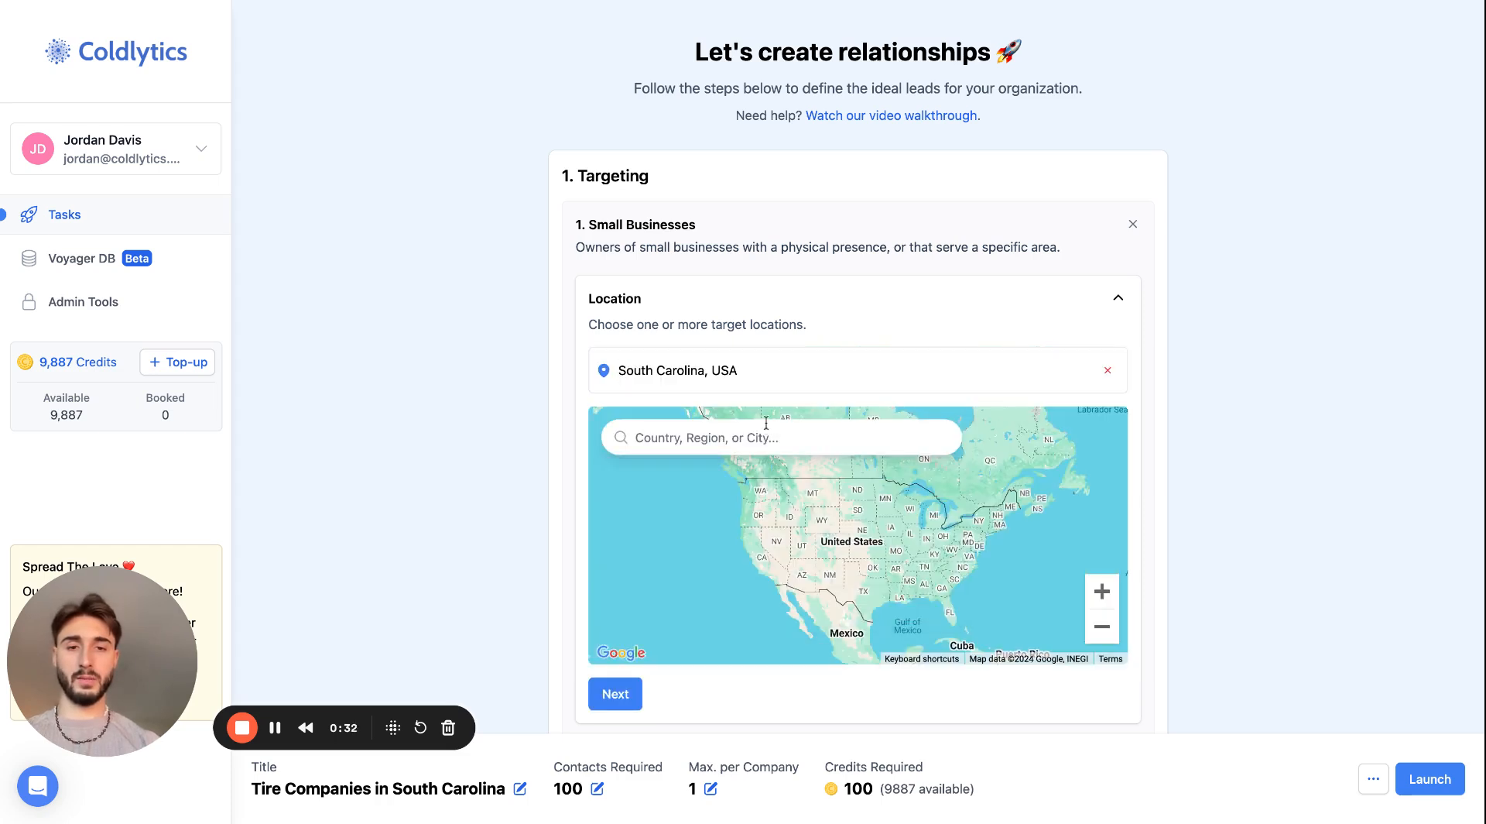
pyautogui.scroll(-3, 765, 421)
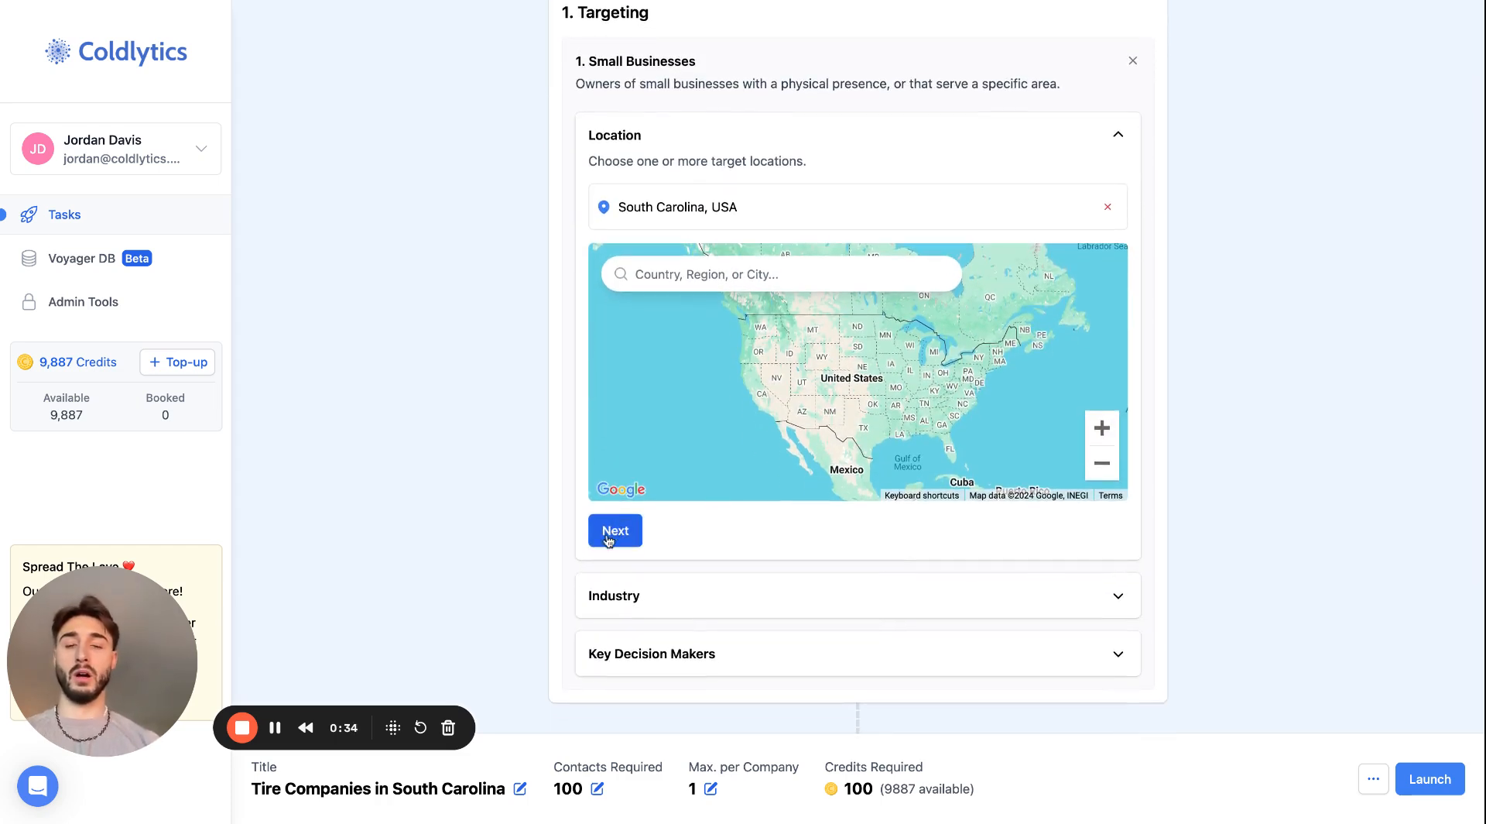
pyautogui.click(609, 534)
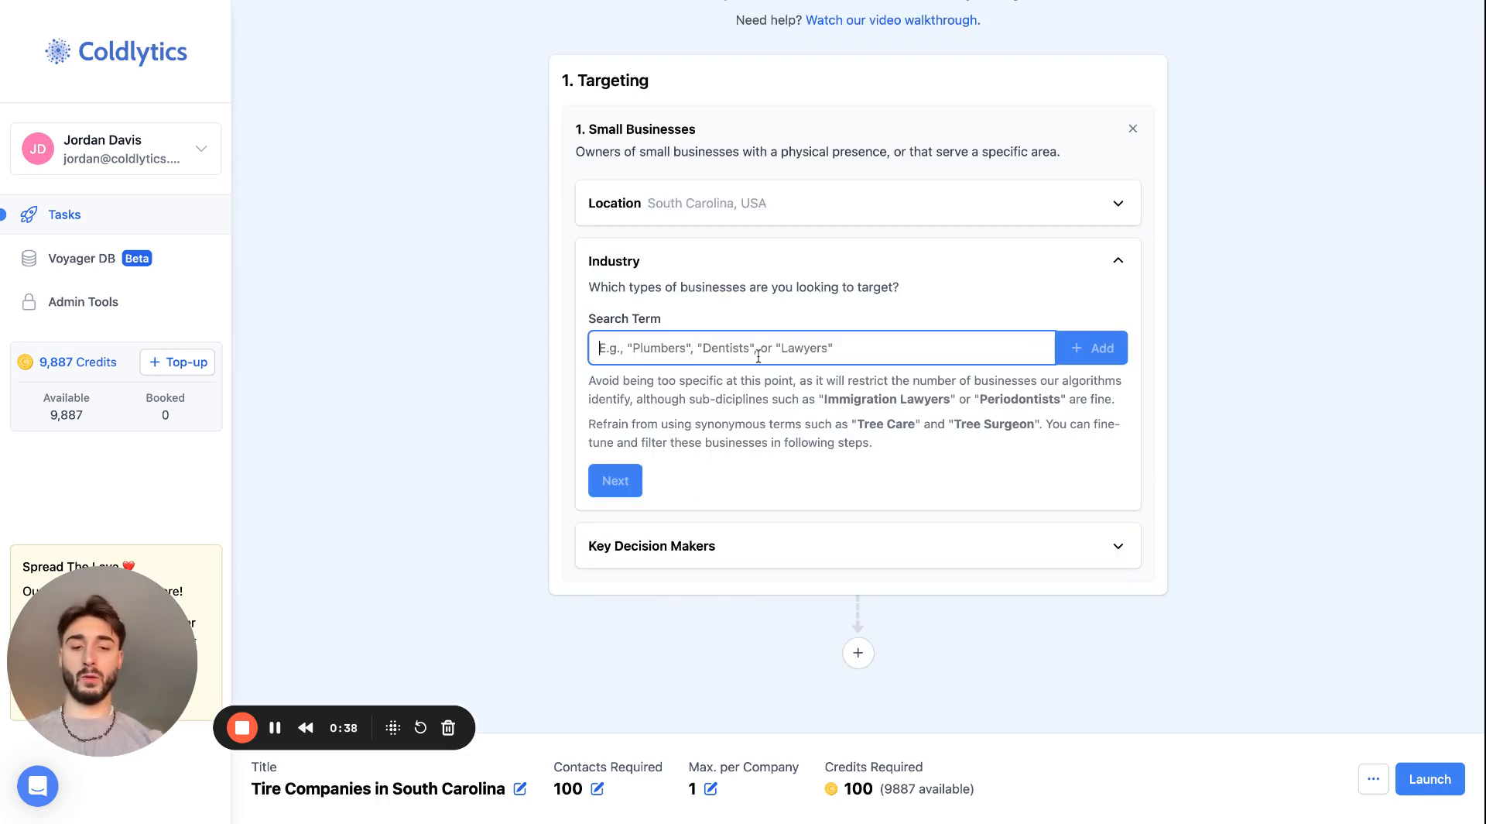
# - Add Tire Manufacturing as the industry search term and continue to the key decision makers
pyautogui.write('Tire')
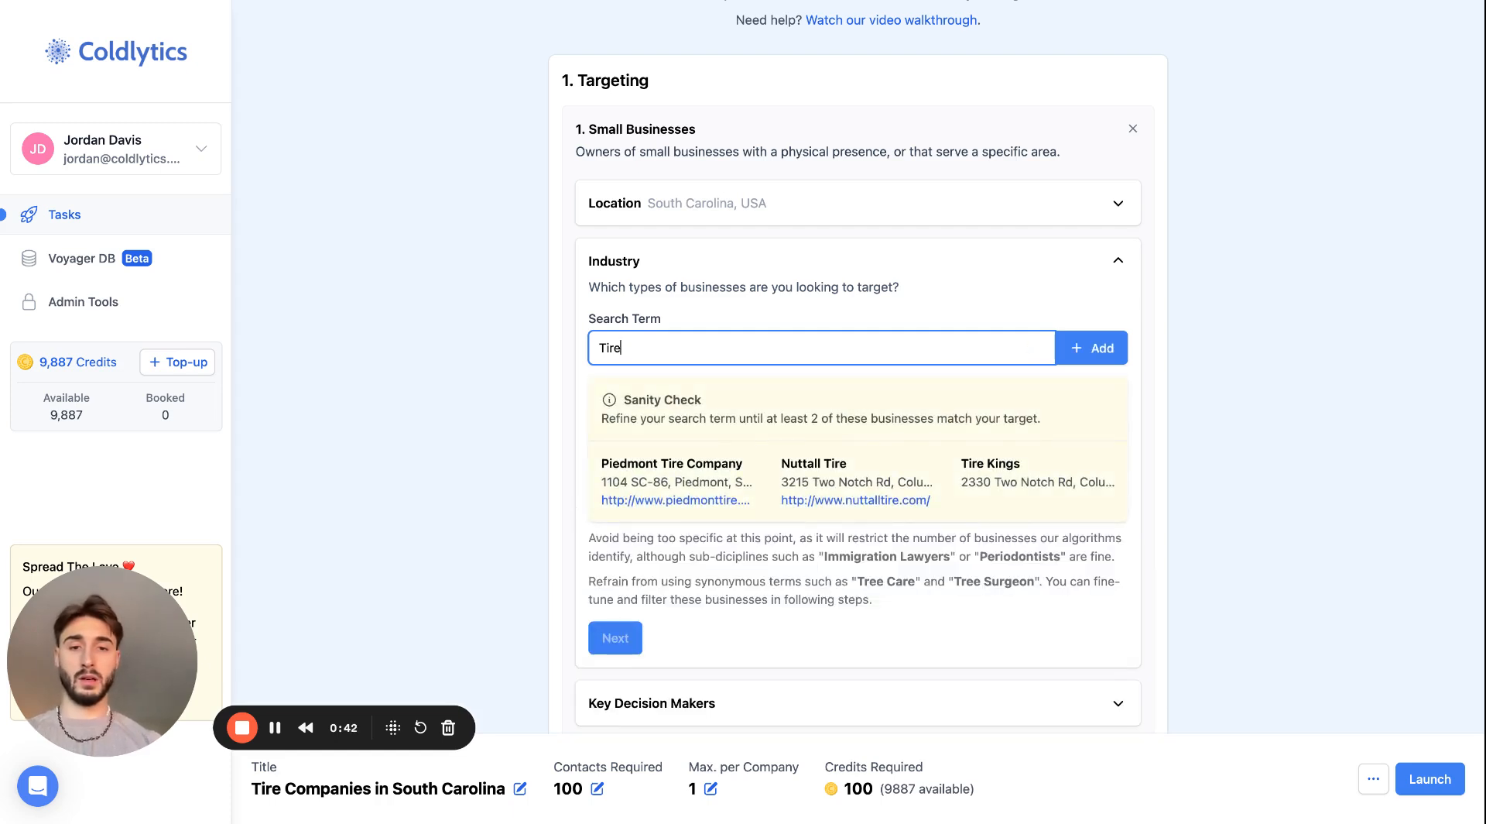
pyautogui.write(' M')
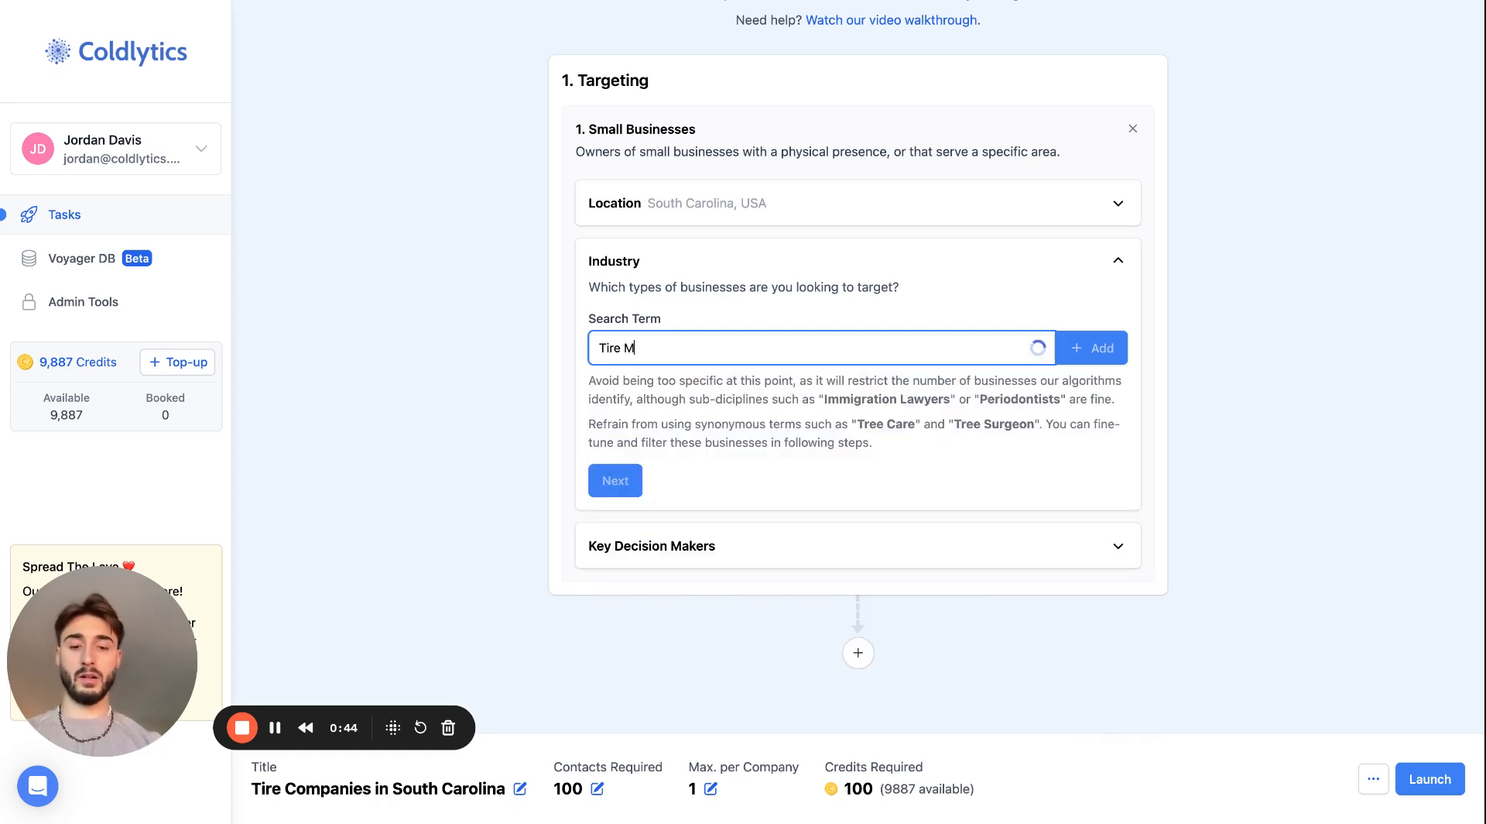
pyautogui.write('anufacturing')
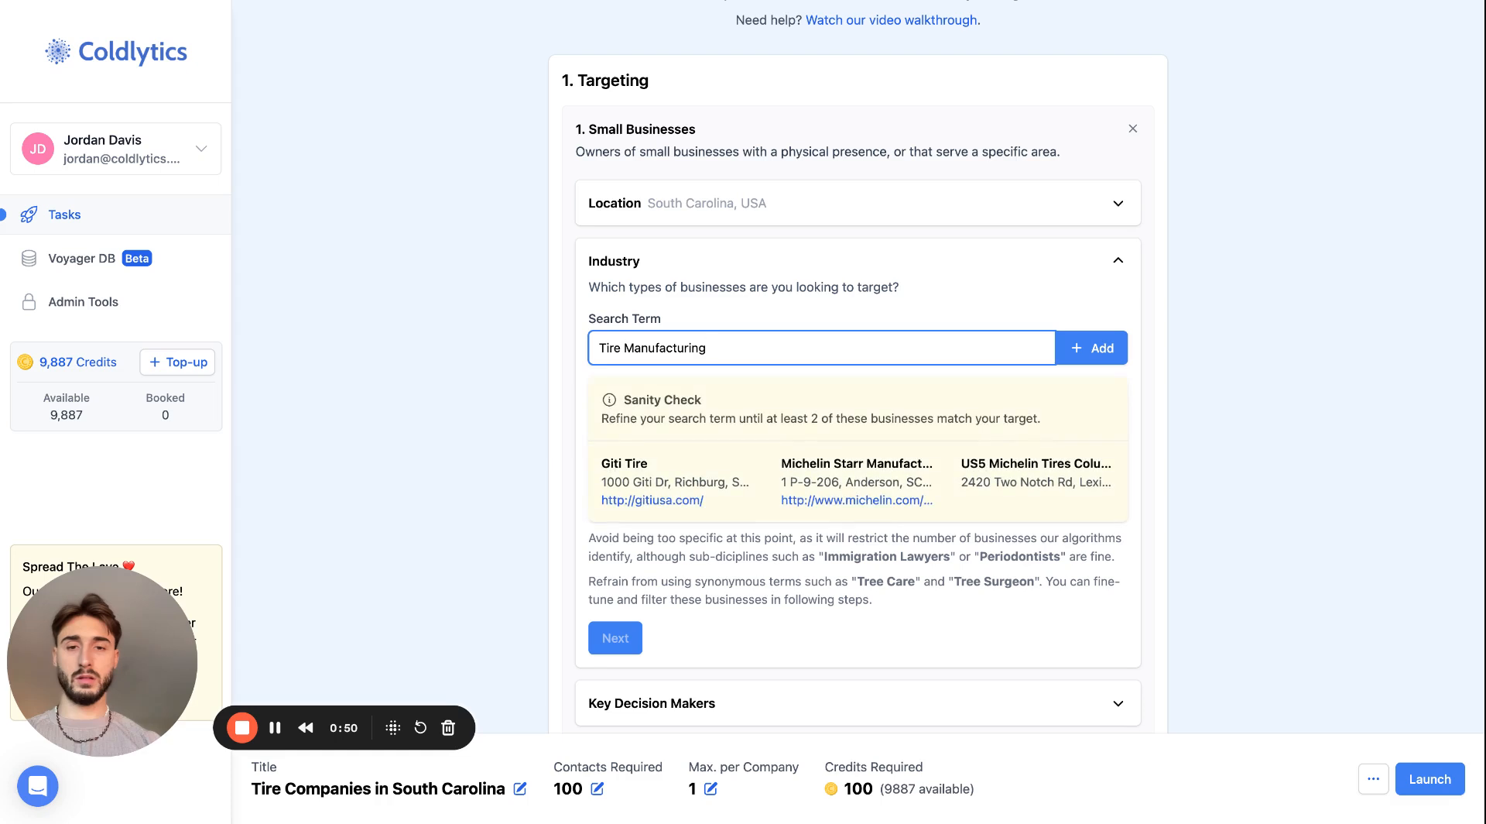
pyautogui.click(1105, 352)
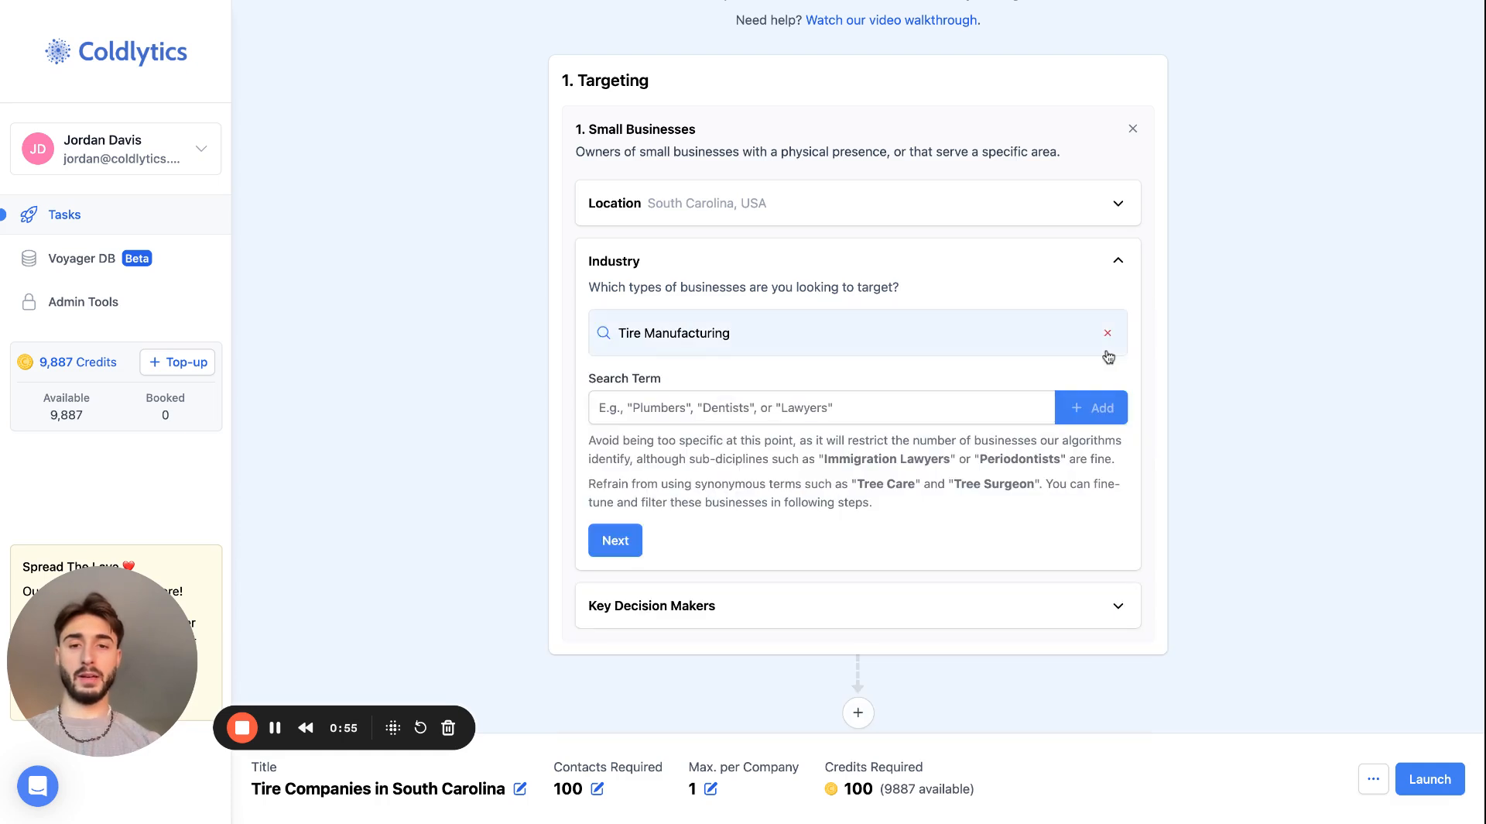
pyautogui.click(612, 541)
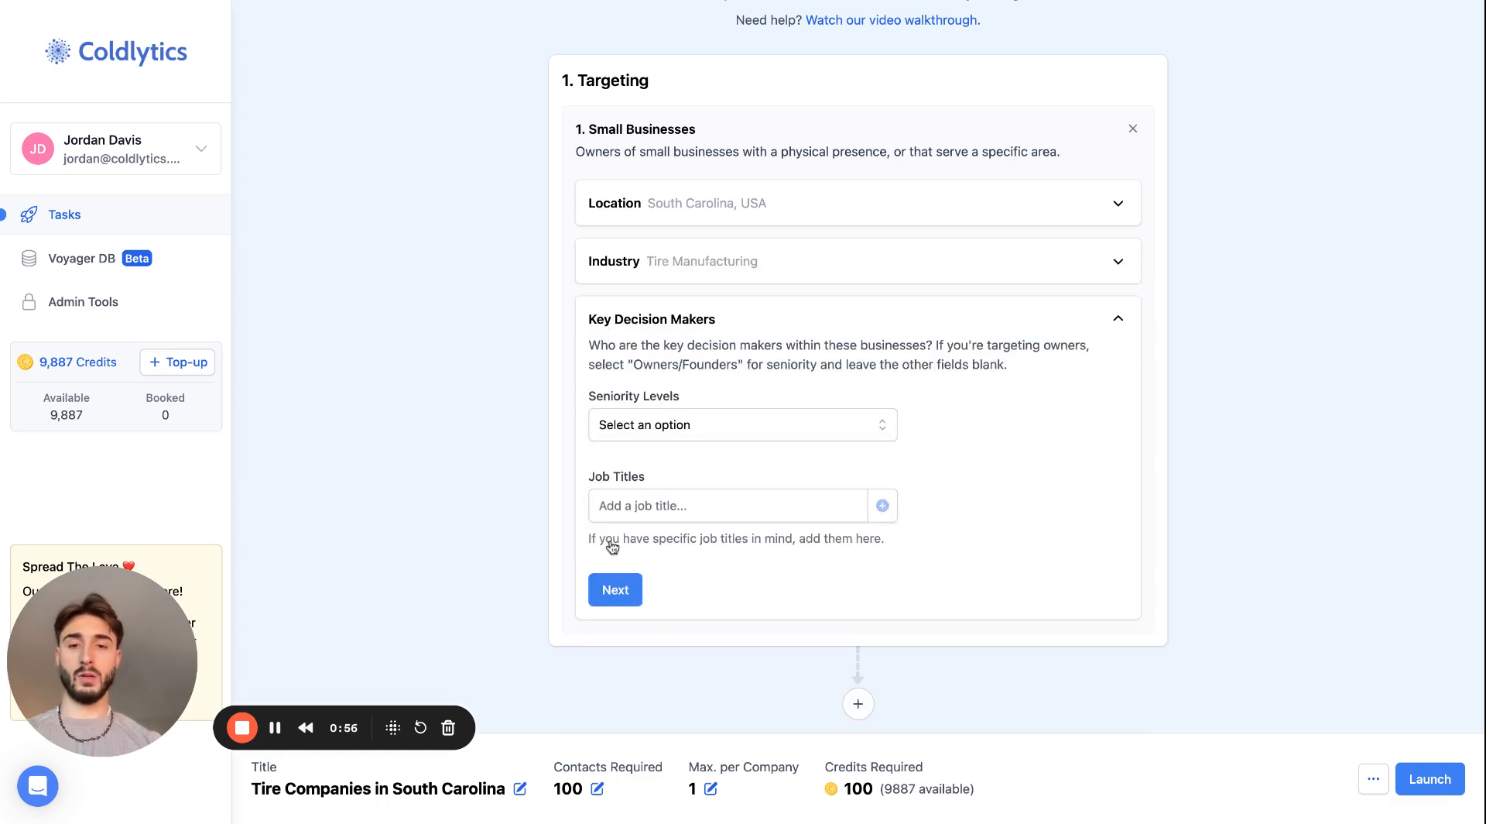
# - Select Owners/Founders and Directors & Executives as the seniority levels of the key decision makers
pyautogui.click(716, 425)
pyautogui.click(712, 462)
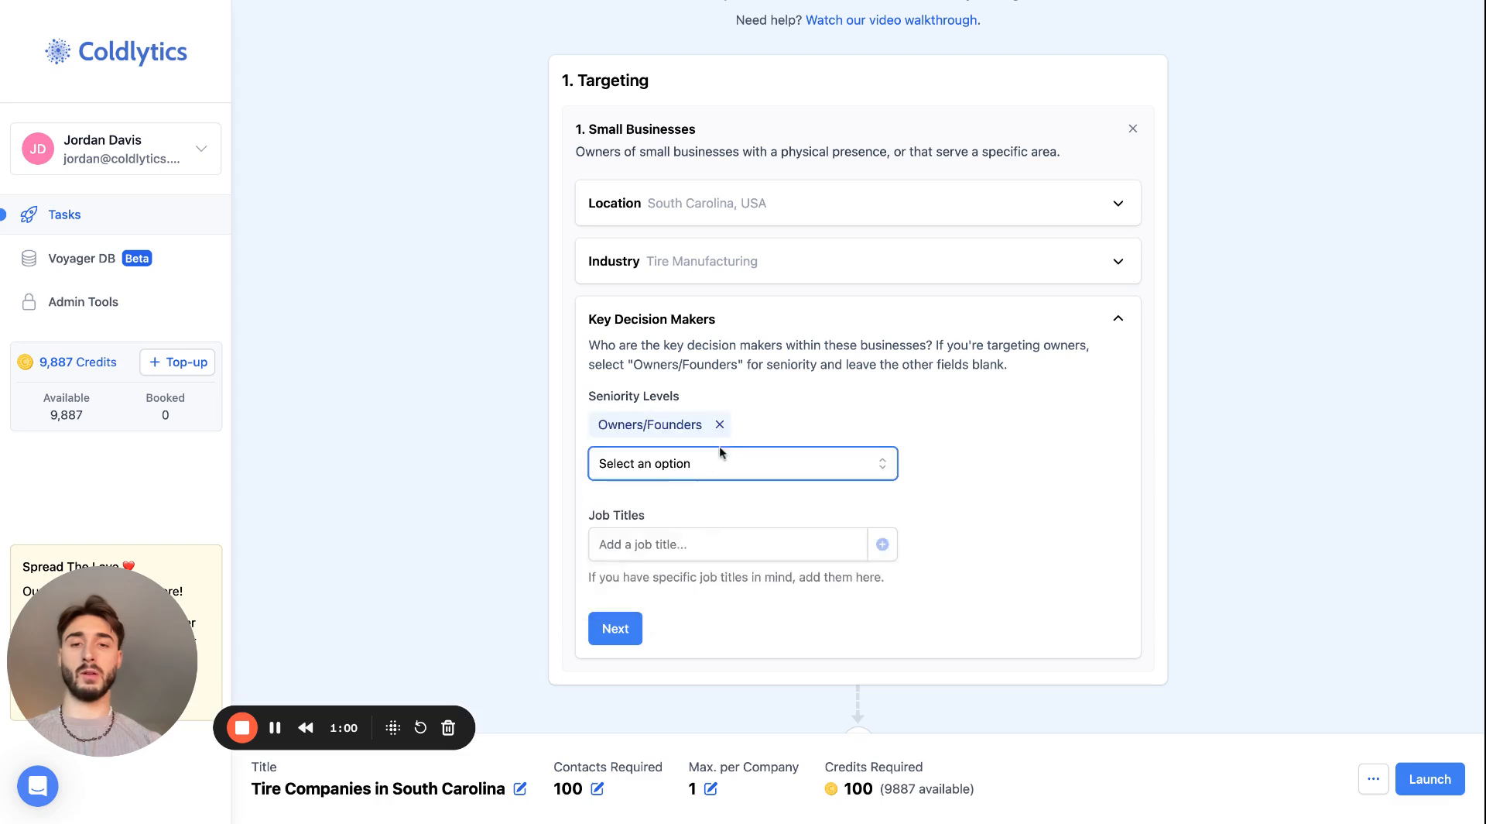
pyautogui.click(724, 463)
pyautogui.click(719, 501)
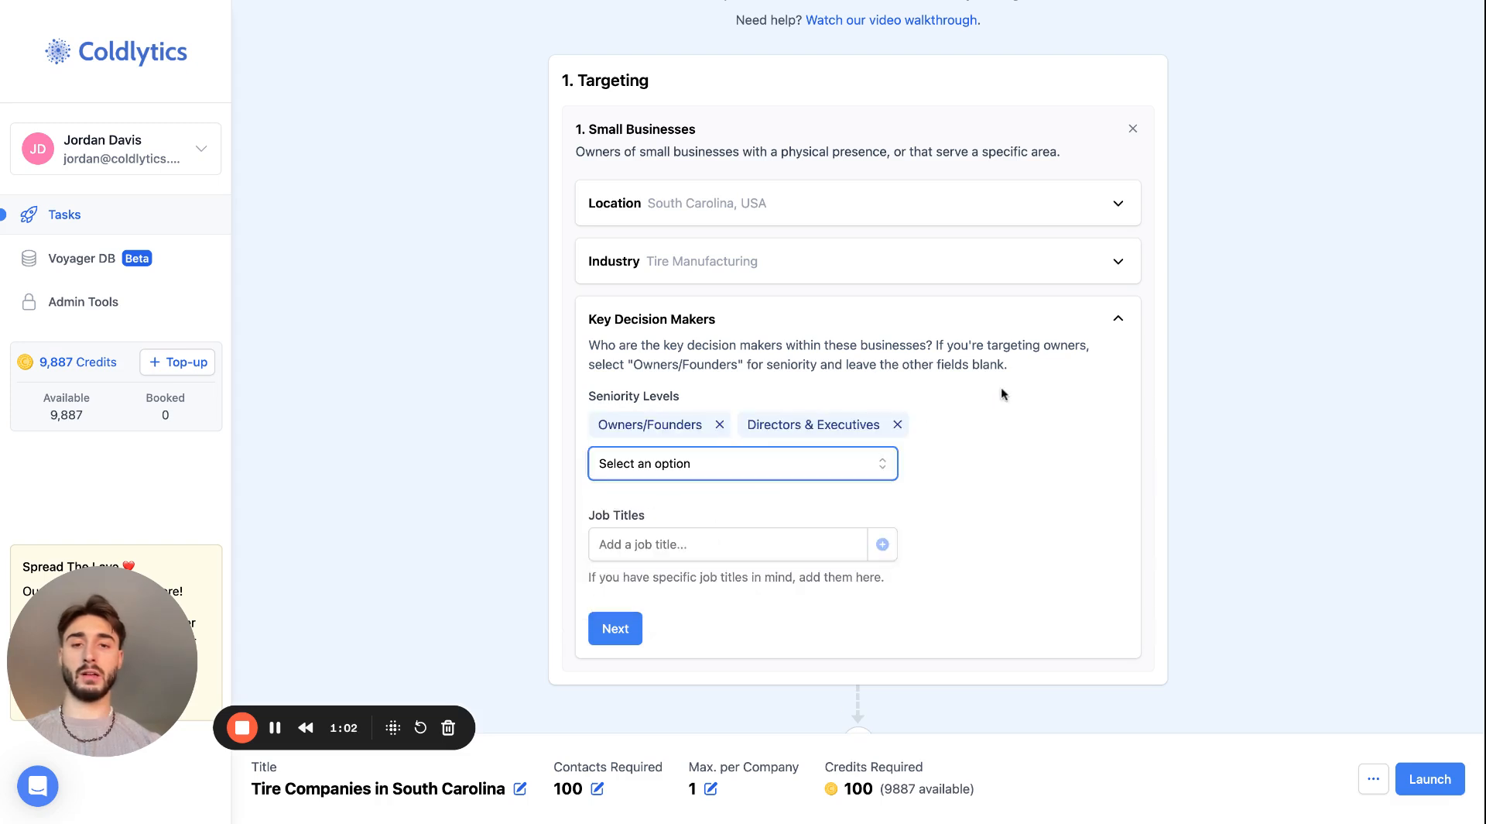
# - Replace the Tire Manufacturing industry term with the broader term Tire and continue to the key decision makers
pyautogui.click(1122, 260)
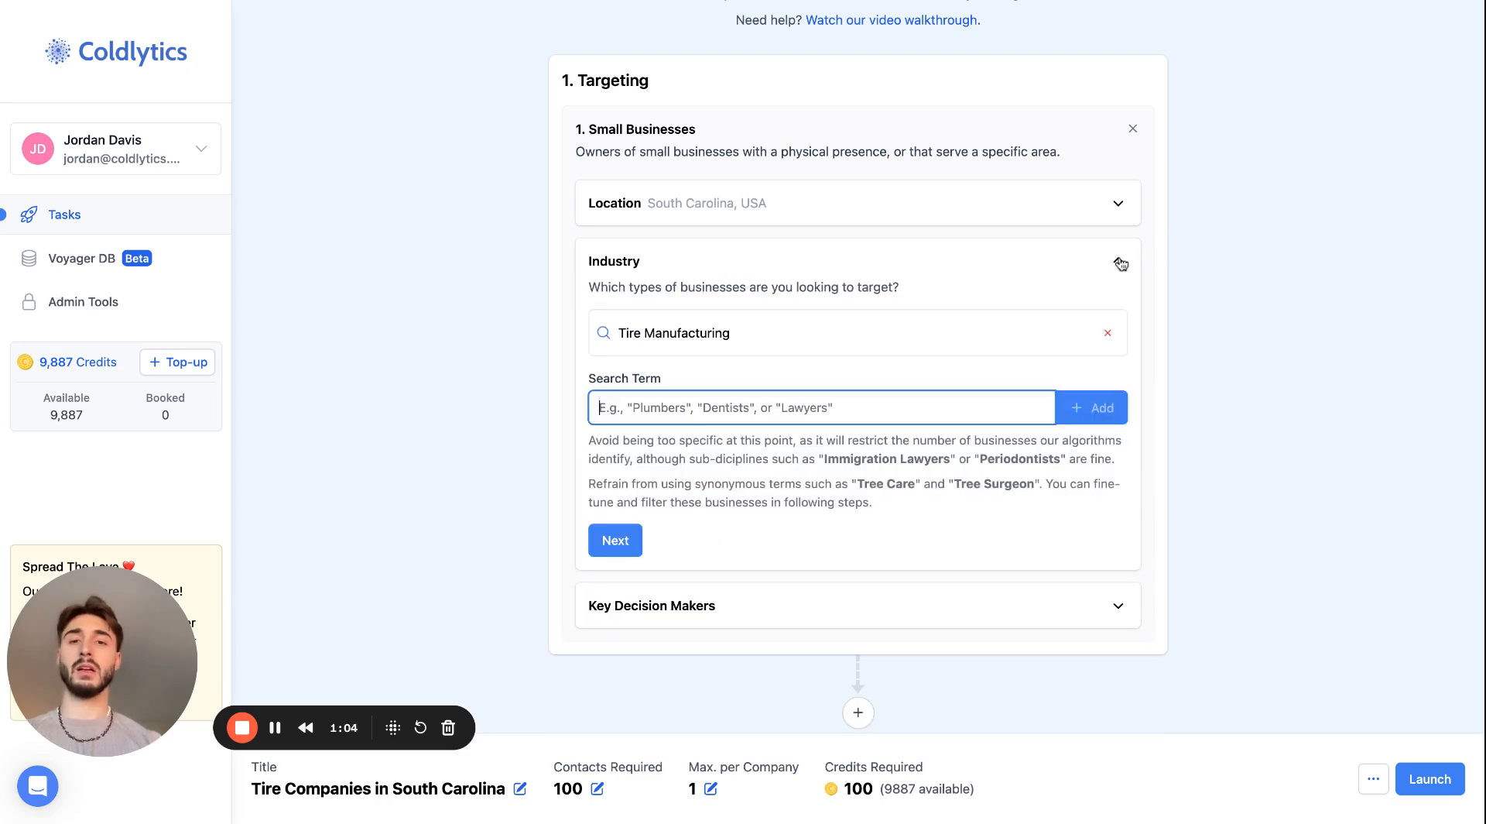
pyautogui.click(1108, 332)
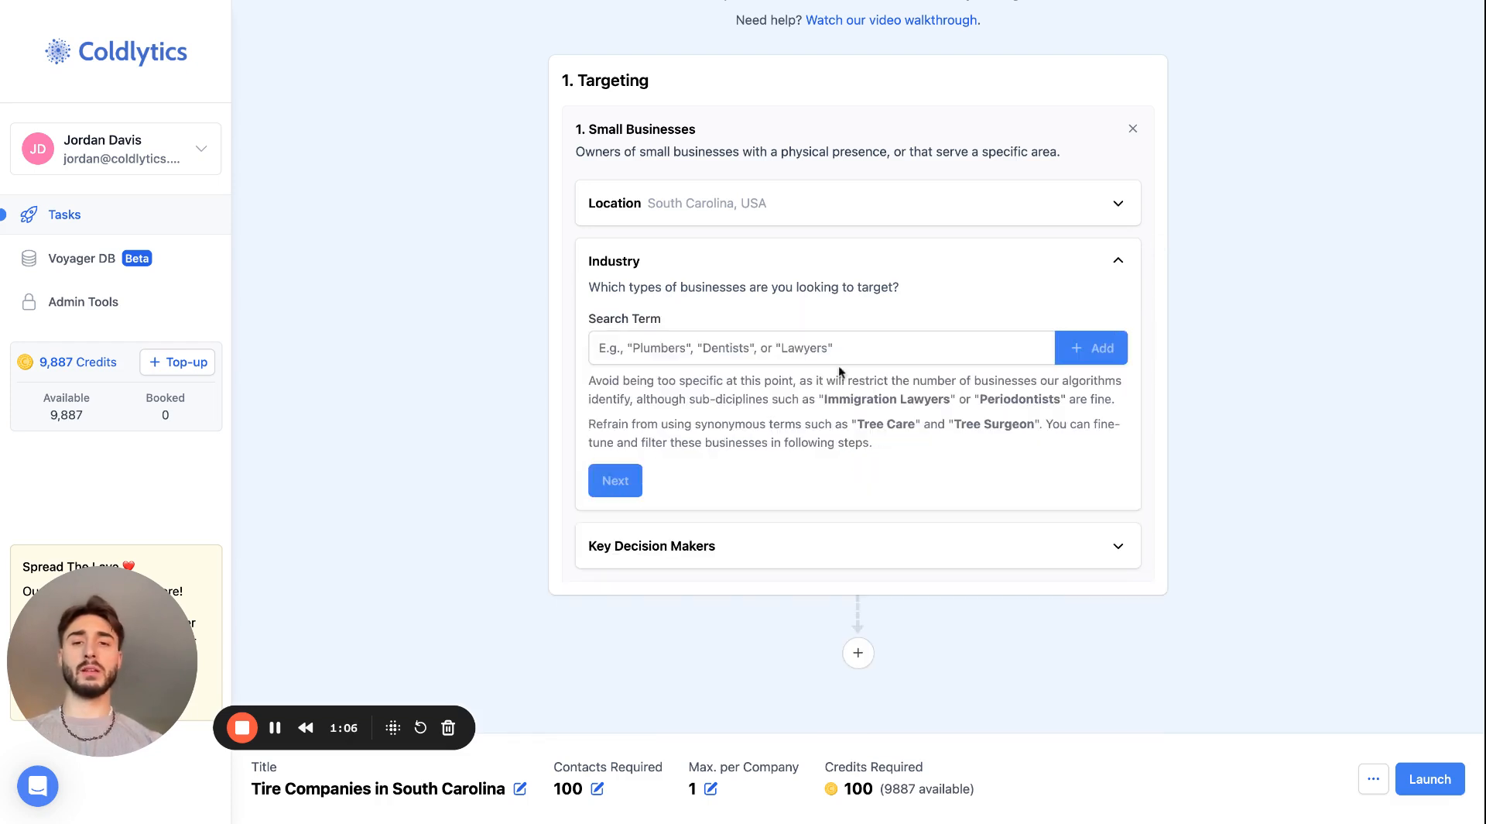
pyautogui.click(828, 347)
pyautogui.write('Tur')
pyautogui.press('BackSpace')
pyautogui.press('BackSpace')
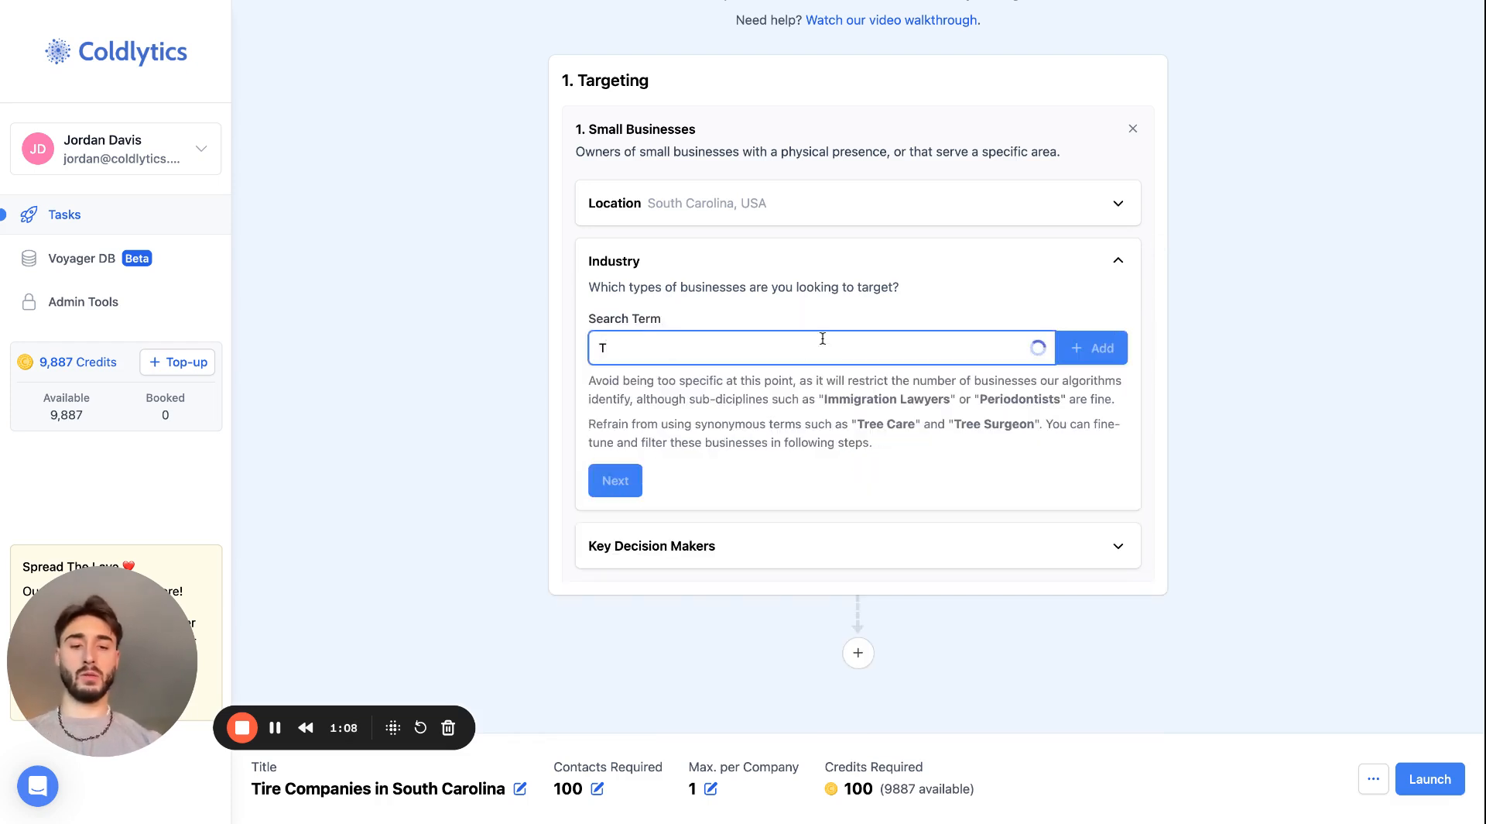
pyautogui.write('ire')
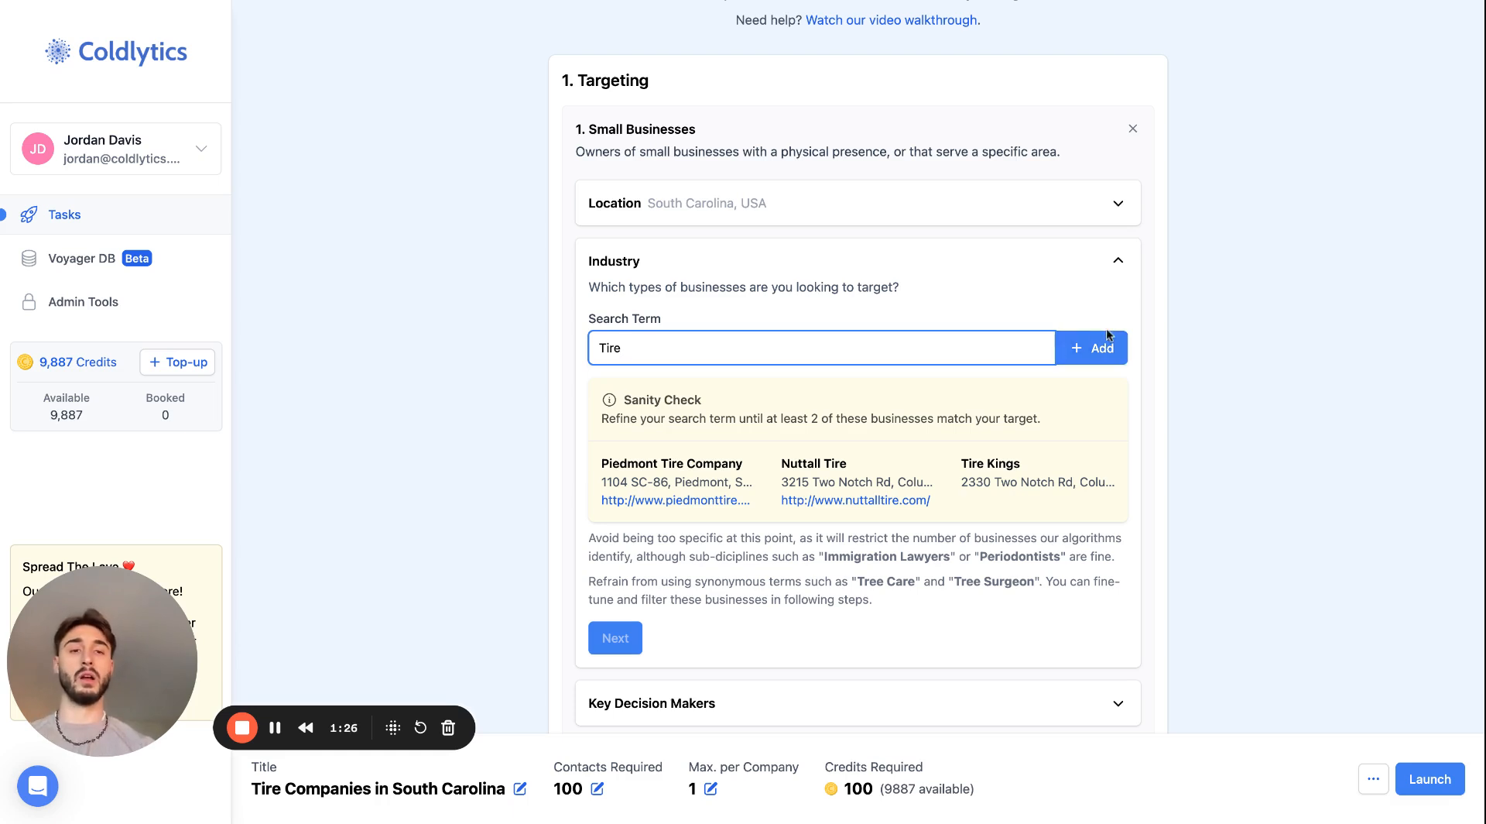
pyautogui.click(1092, 348)
pyautogui.click(613, 546)
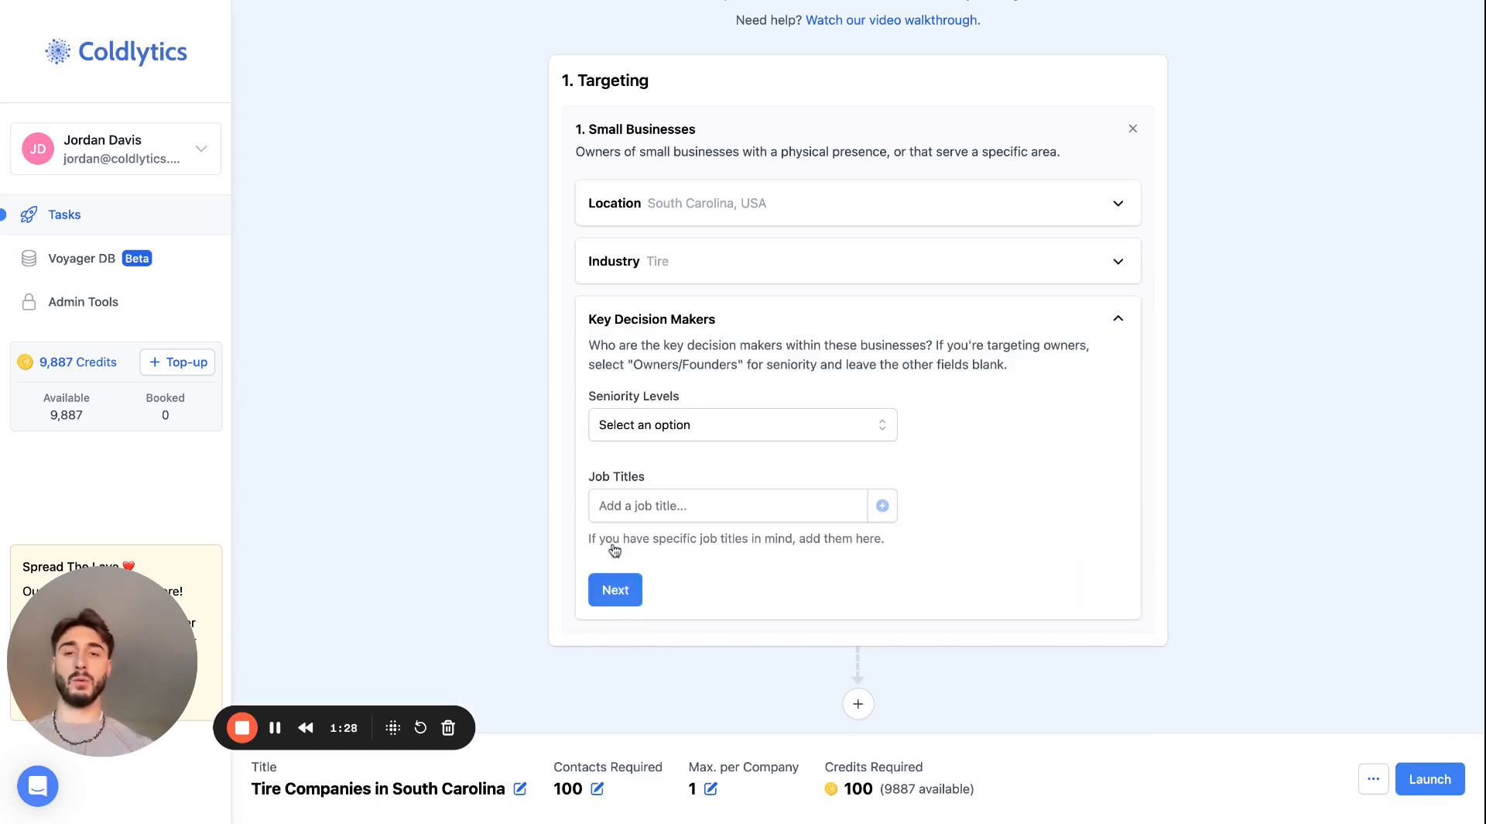
# - Set the key decision makers' seniority levels to Owners/Founders and Directors & Executives and complete the targeting section
pyautogui.click(680, 422)
pyautogui.click(685, 466)
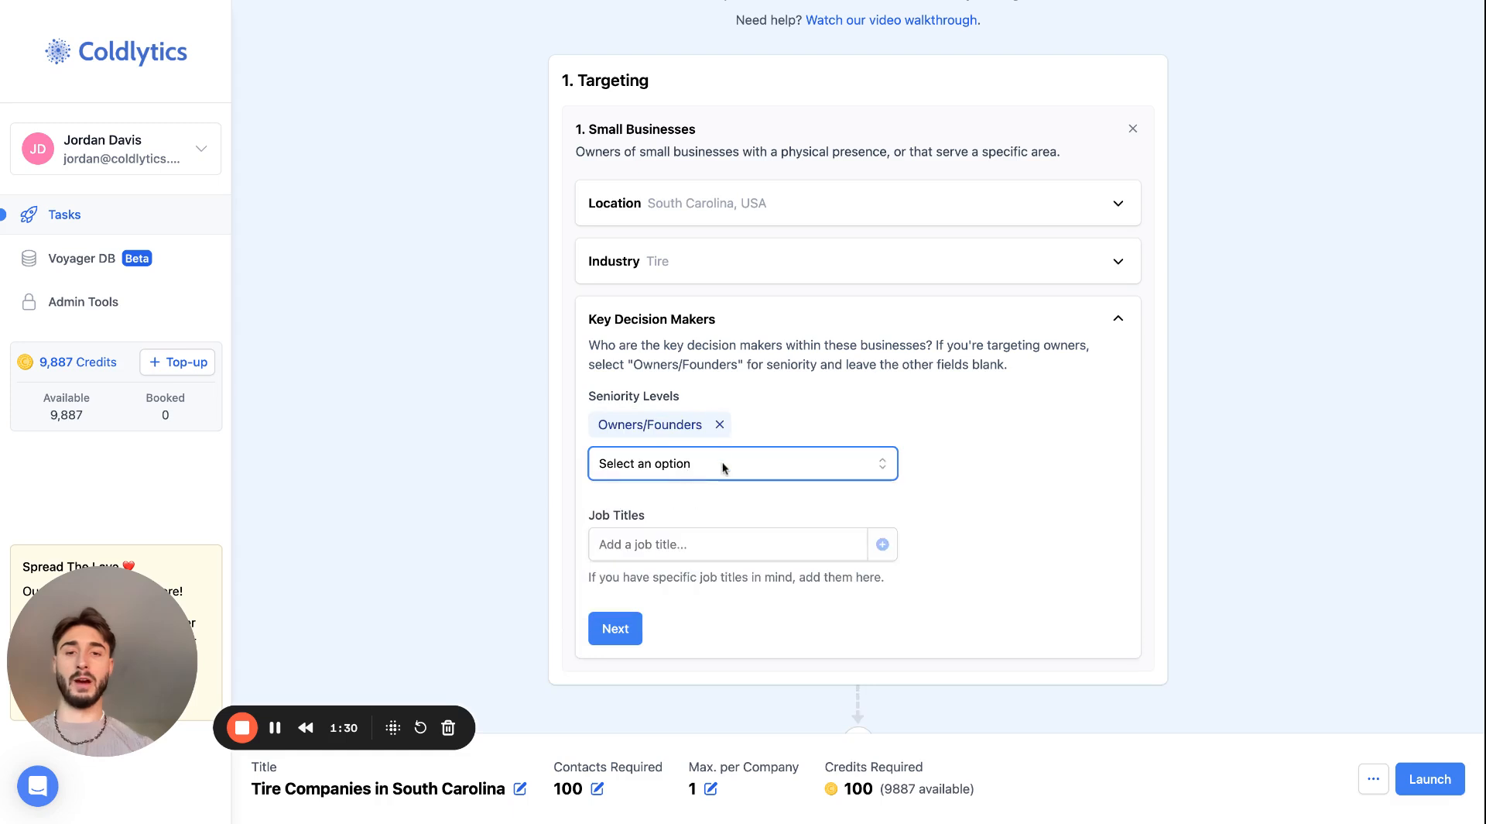
pyautogui.click(723, 464)
pyautogui.click(727, 503)
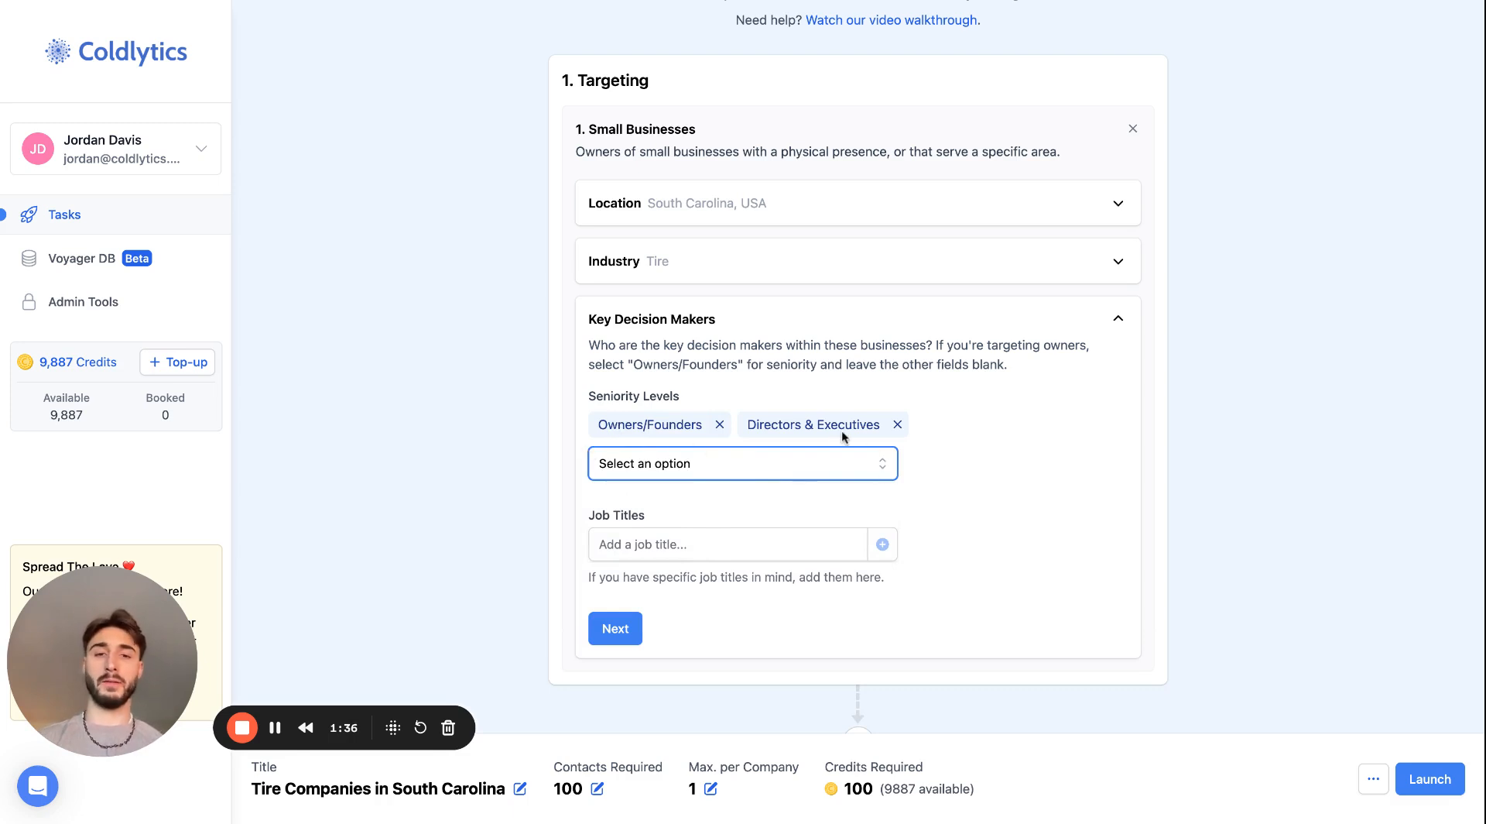
pyautogui.click(610, 631)
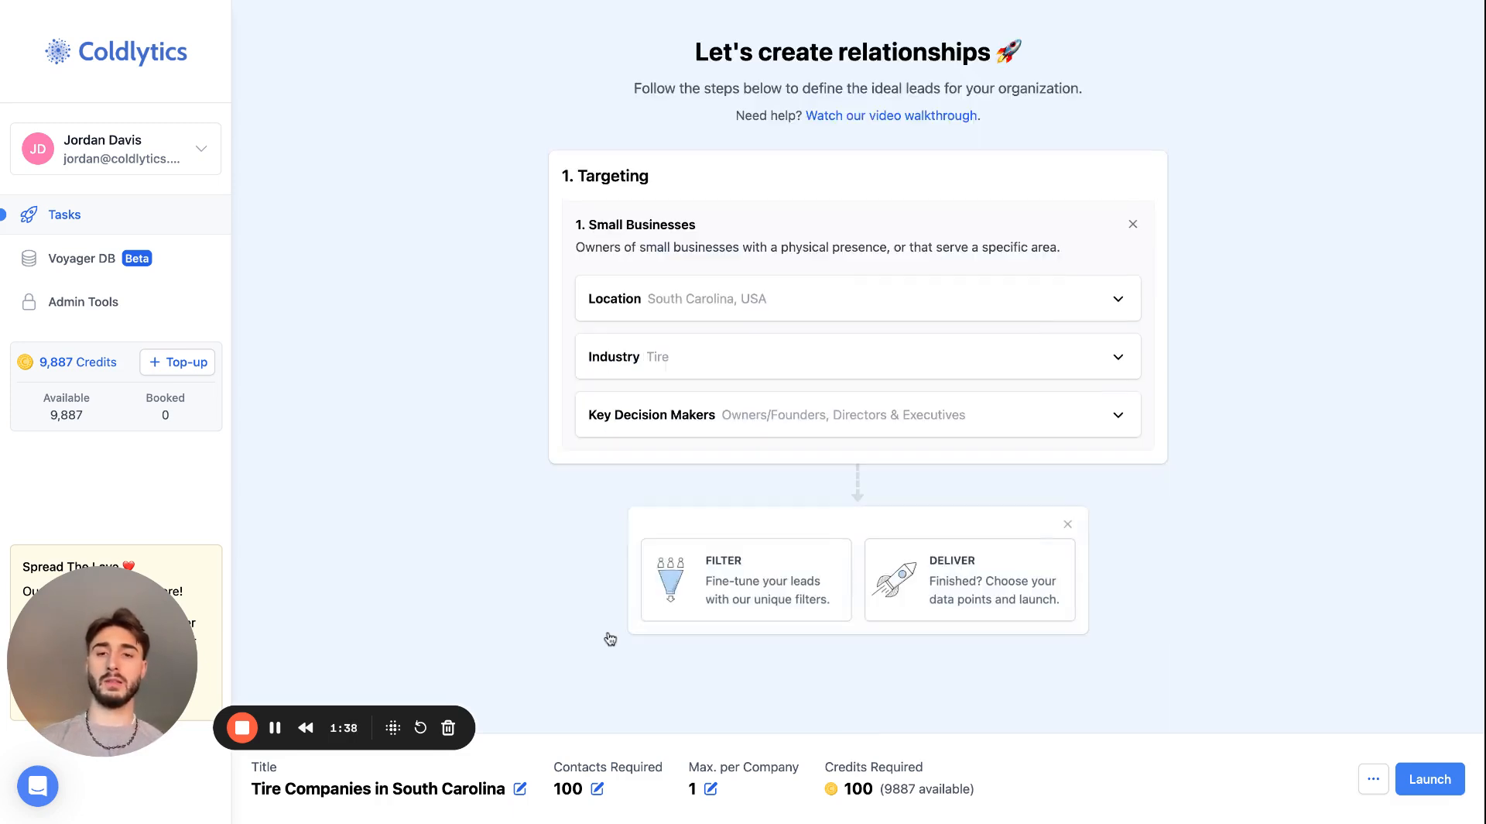
# - Add a firmographic revenue filter with a minimum of $500K and no maximum
pyautogui.click(772, 577)
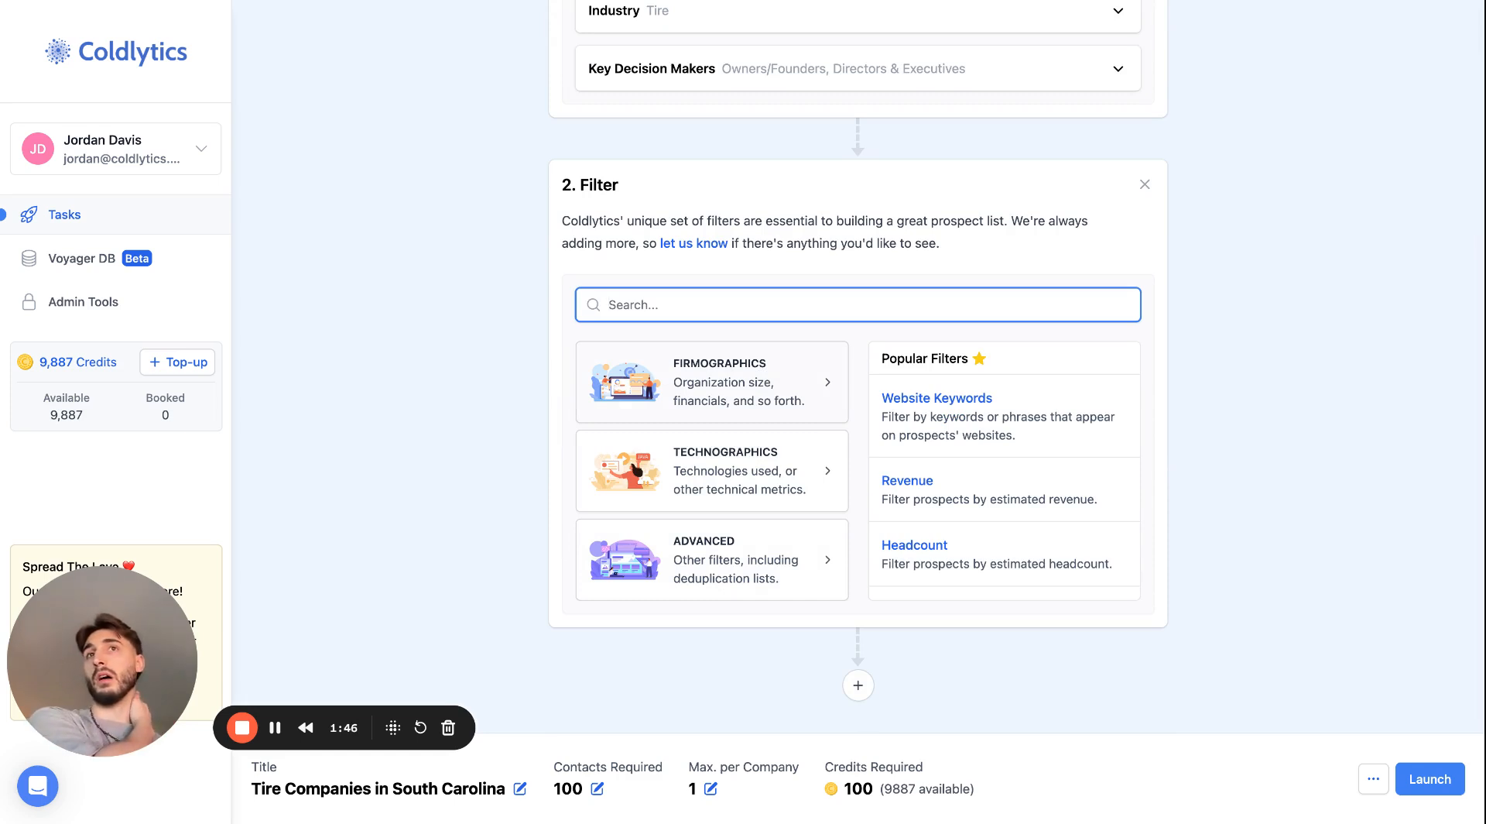
pyautogui.click(757, 393)
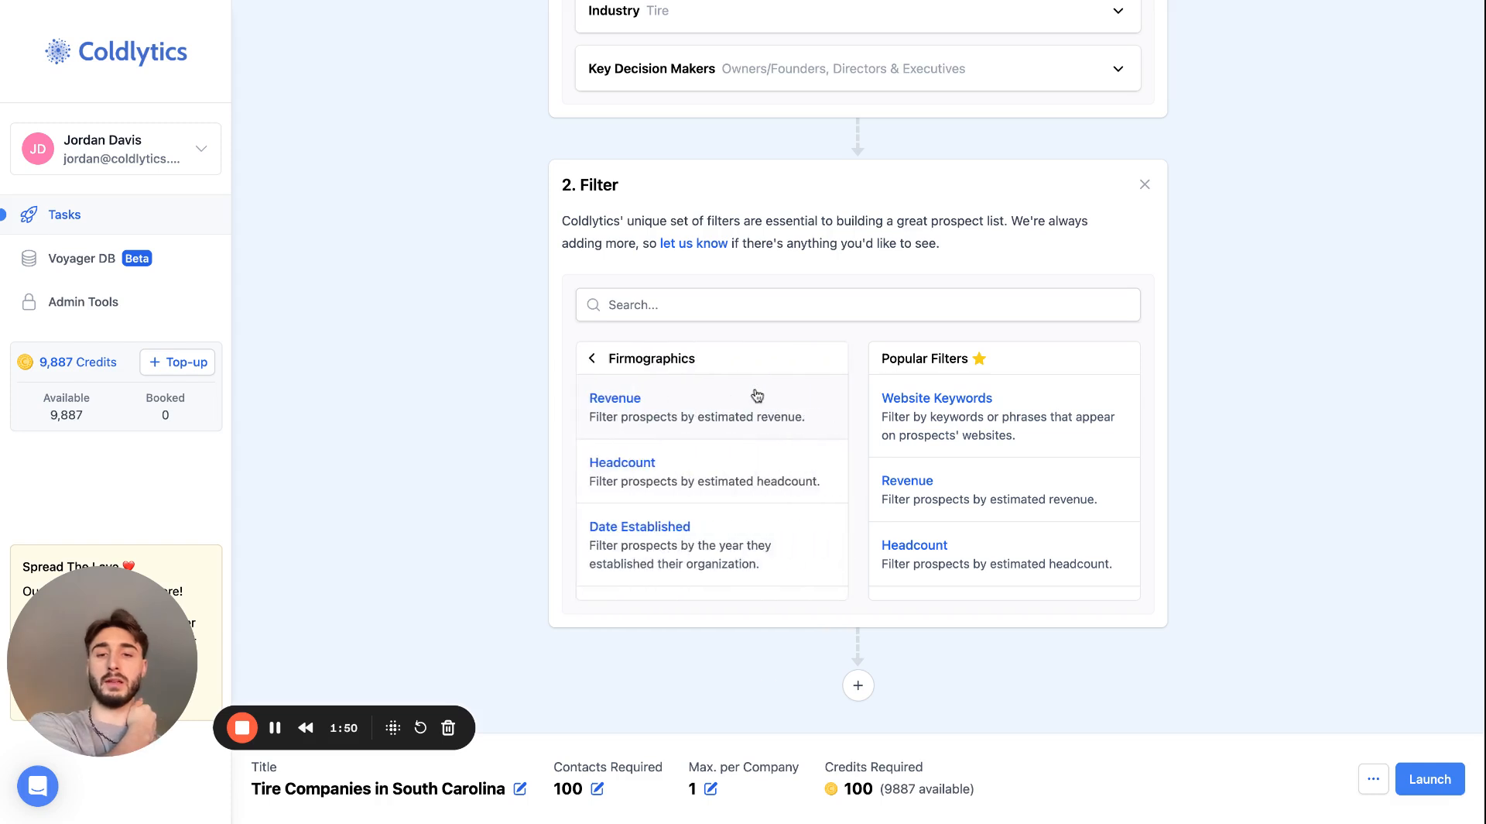
pyautogui.scroll(-2, 757, 393)
pyautogui.scroll(2, 757, 393)
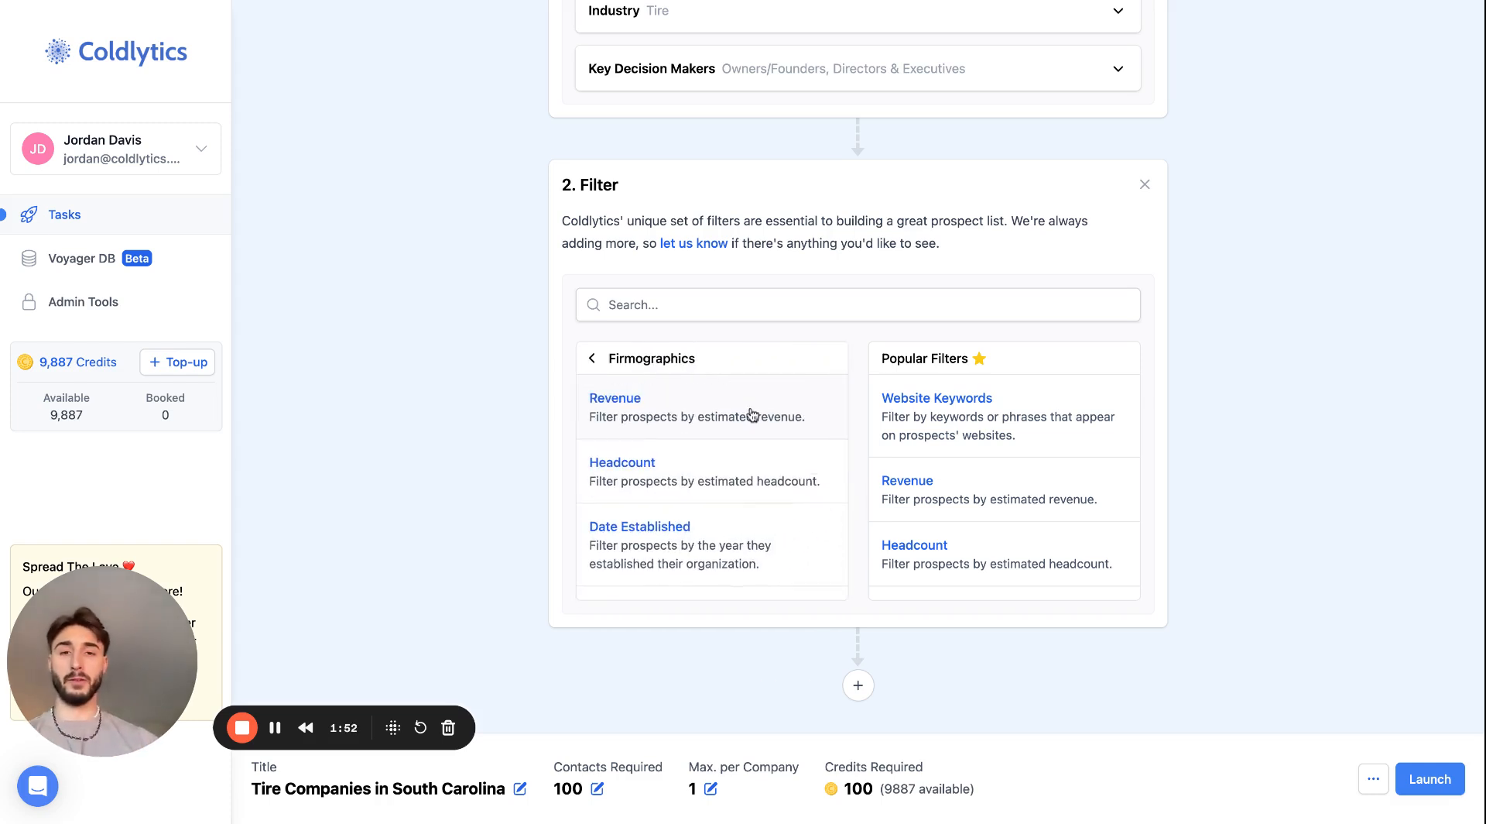
pyautogui.click(720, 415)
pyautogui.click(650, 499)
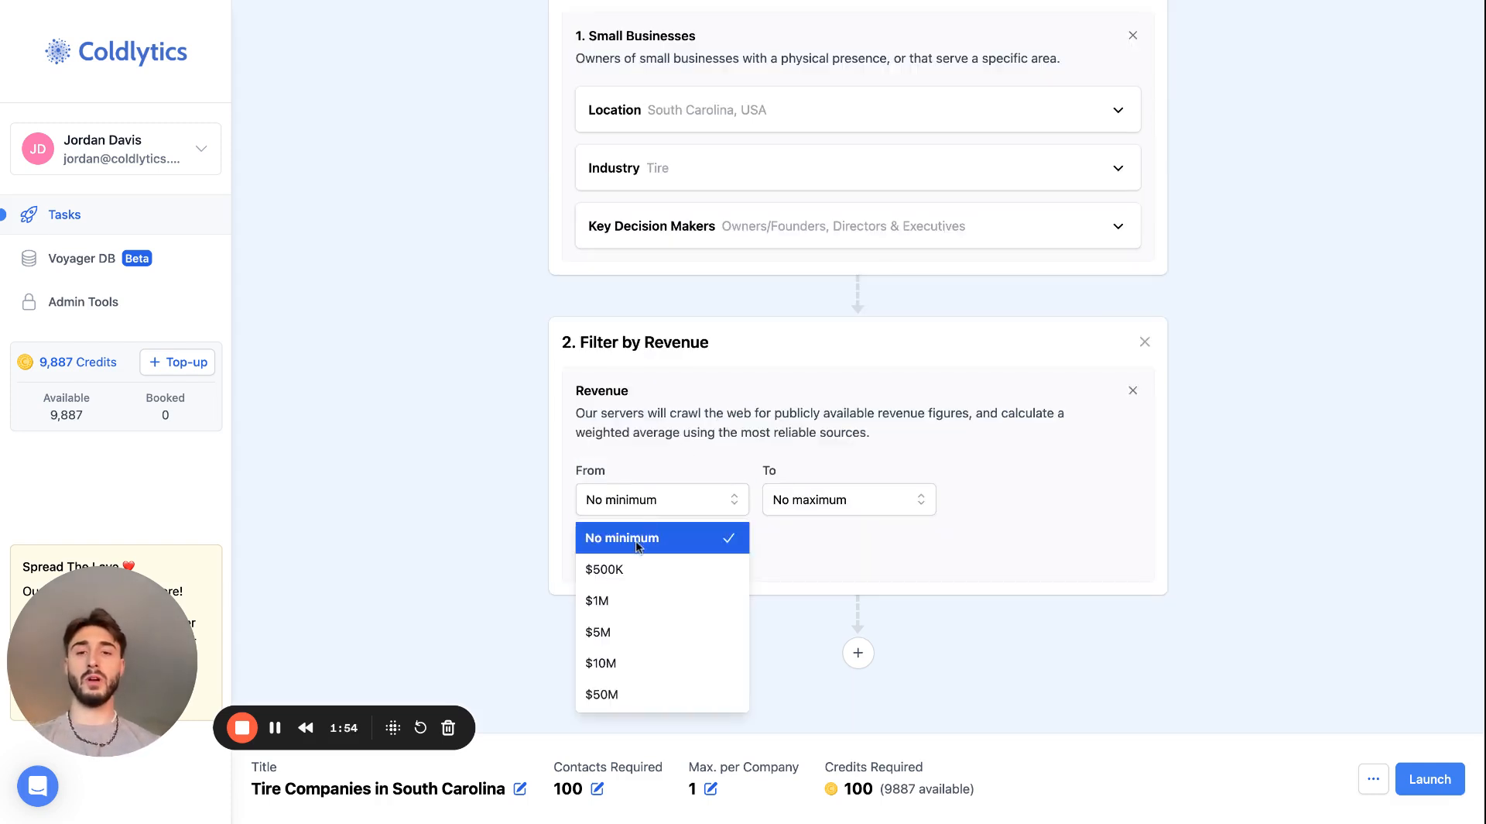
pyautogui.click(625, 569)
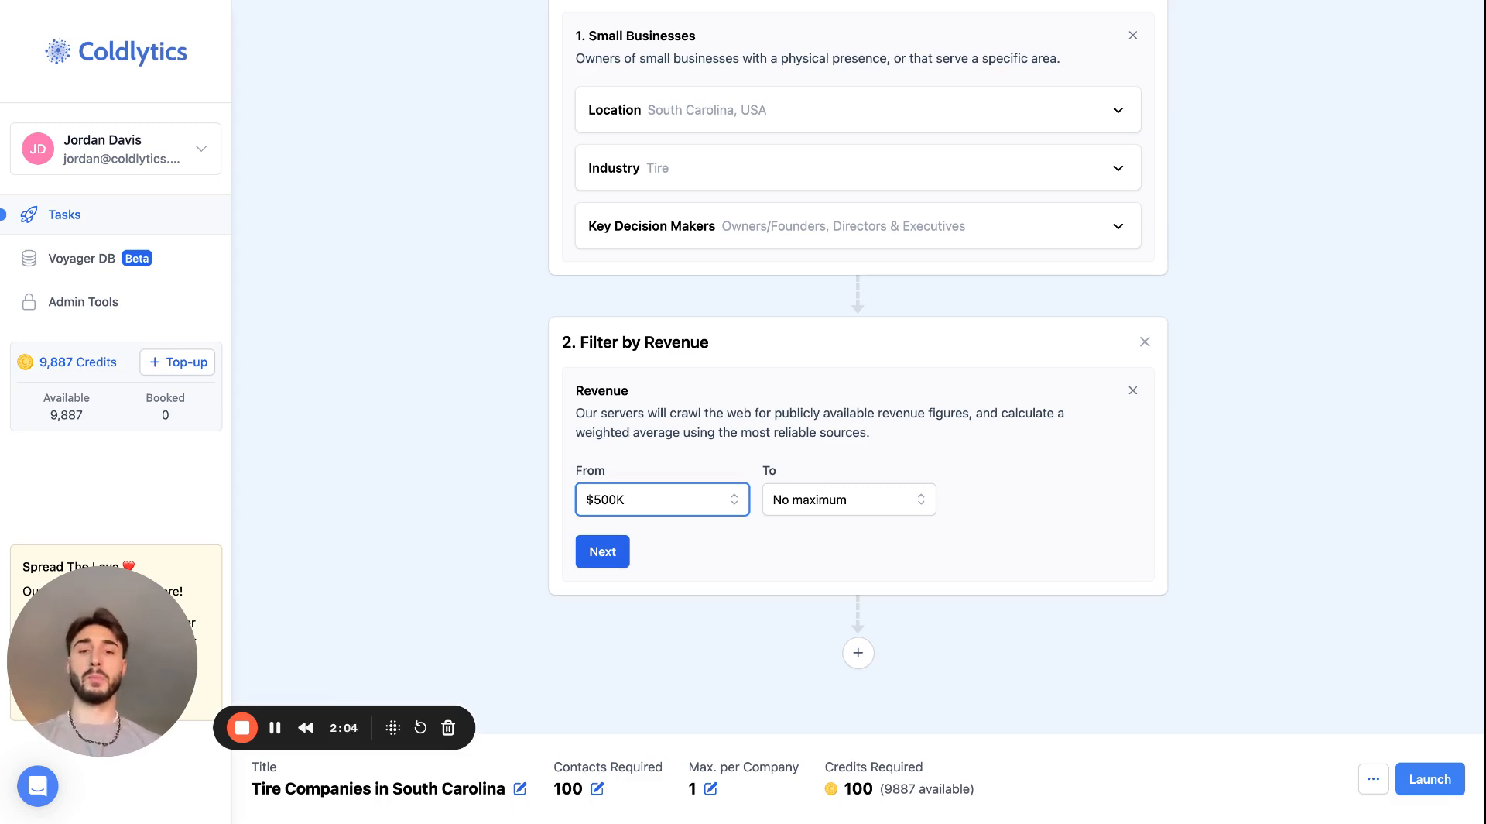
pyautogui.click(593, 563)
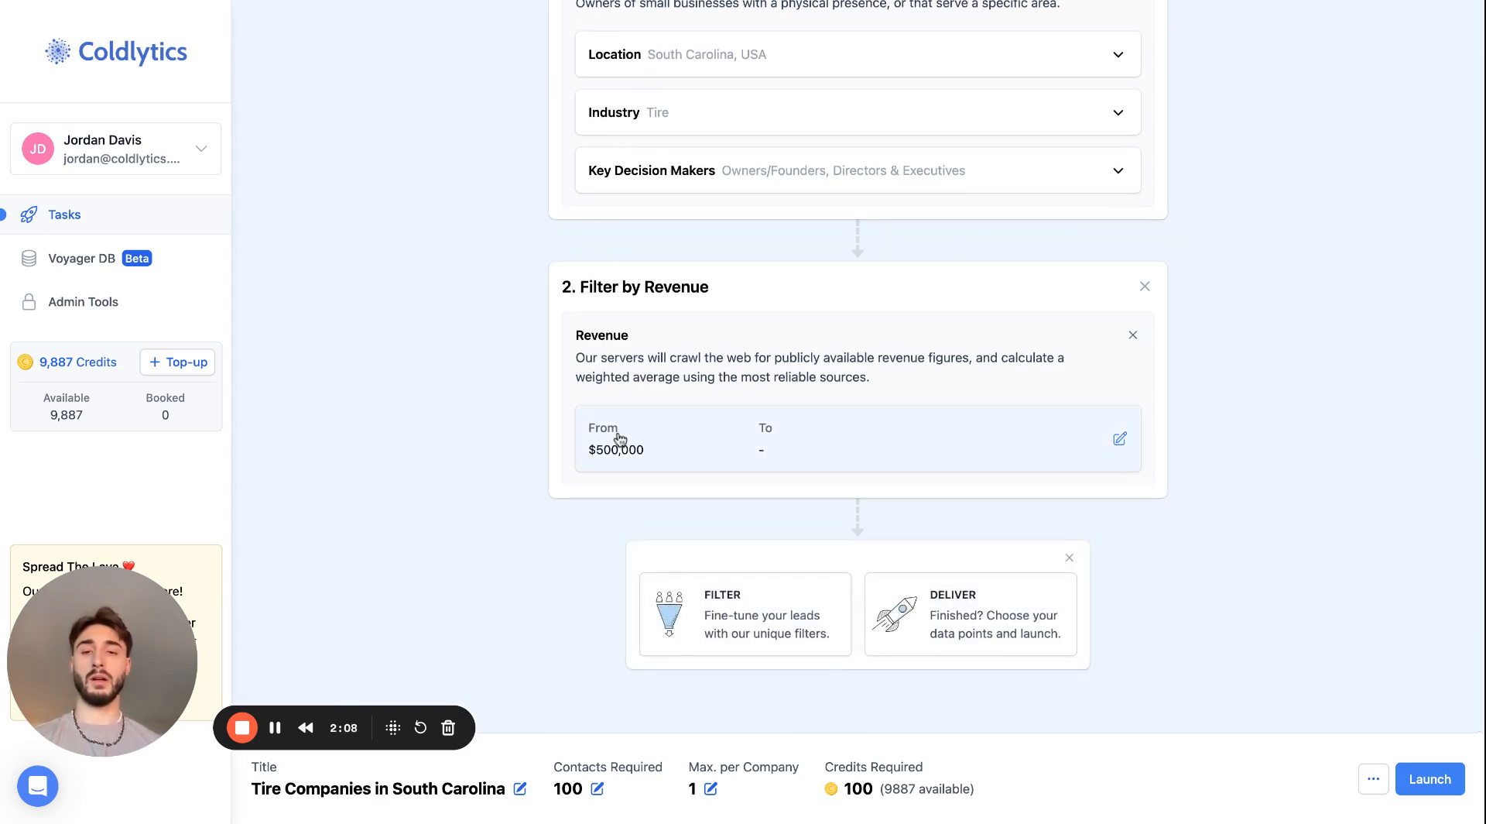
# - Add a Date Established firmographic filter as the third stage of the task
pyautogui.click(707, 603)
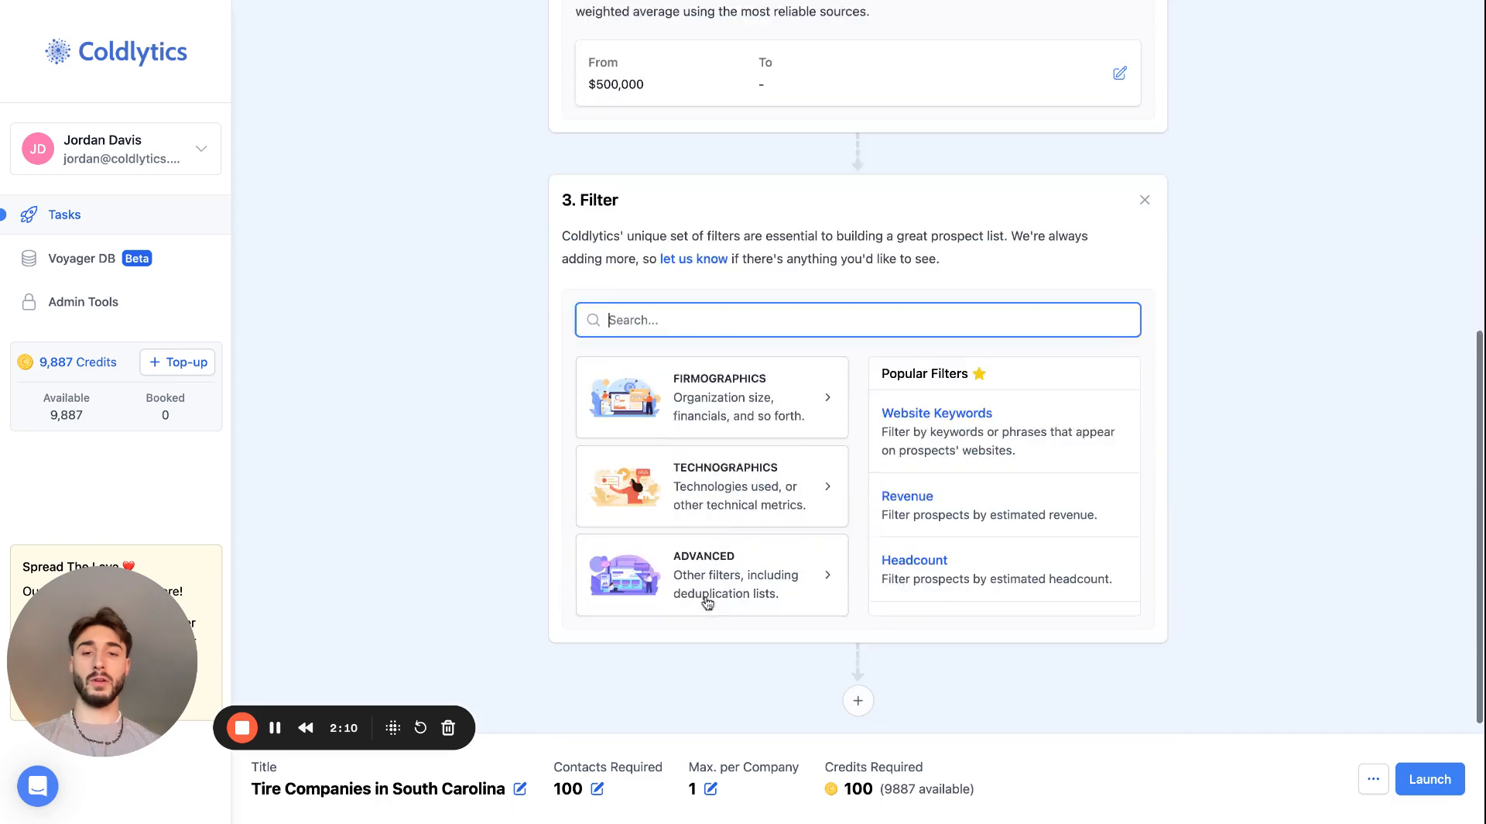
pyautogui.click(748, 393)
pyautogui.scroll(-2, 735, 463)
pyautogui.click(736, 463)
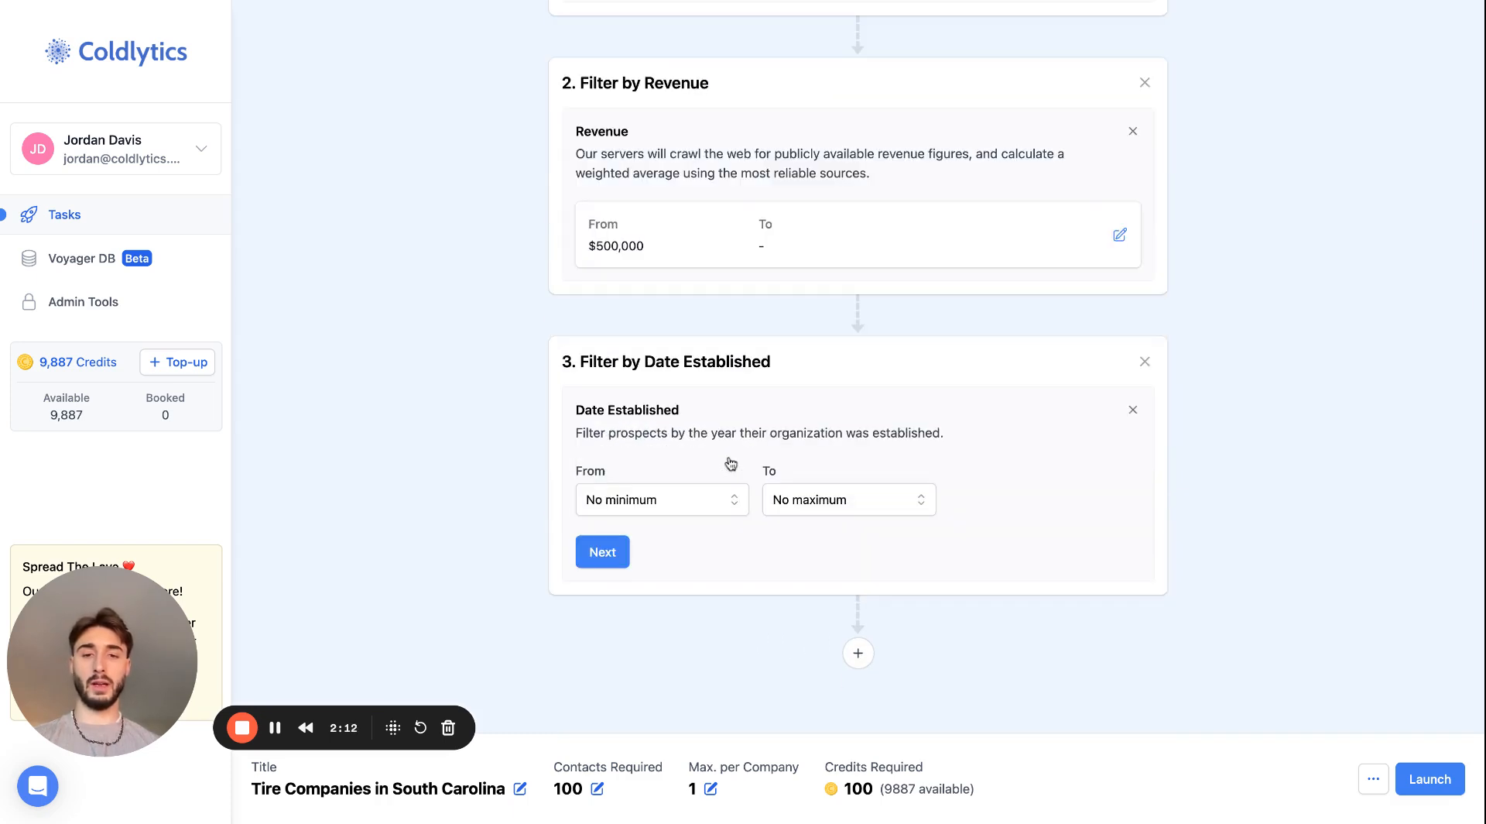
# - Set the Date Established filter's maximum year to 2015 with no minimum and complete the filter
pyautogui.click(861, 500)
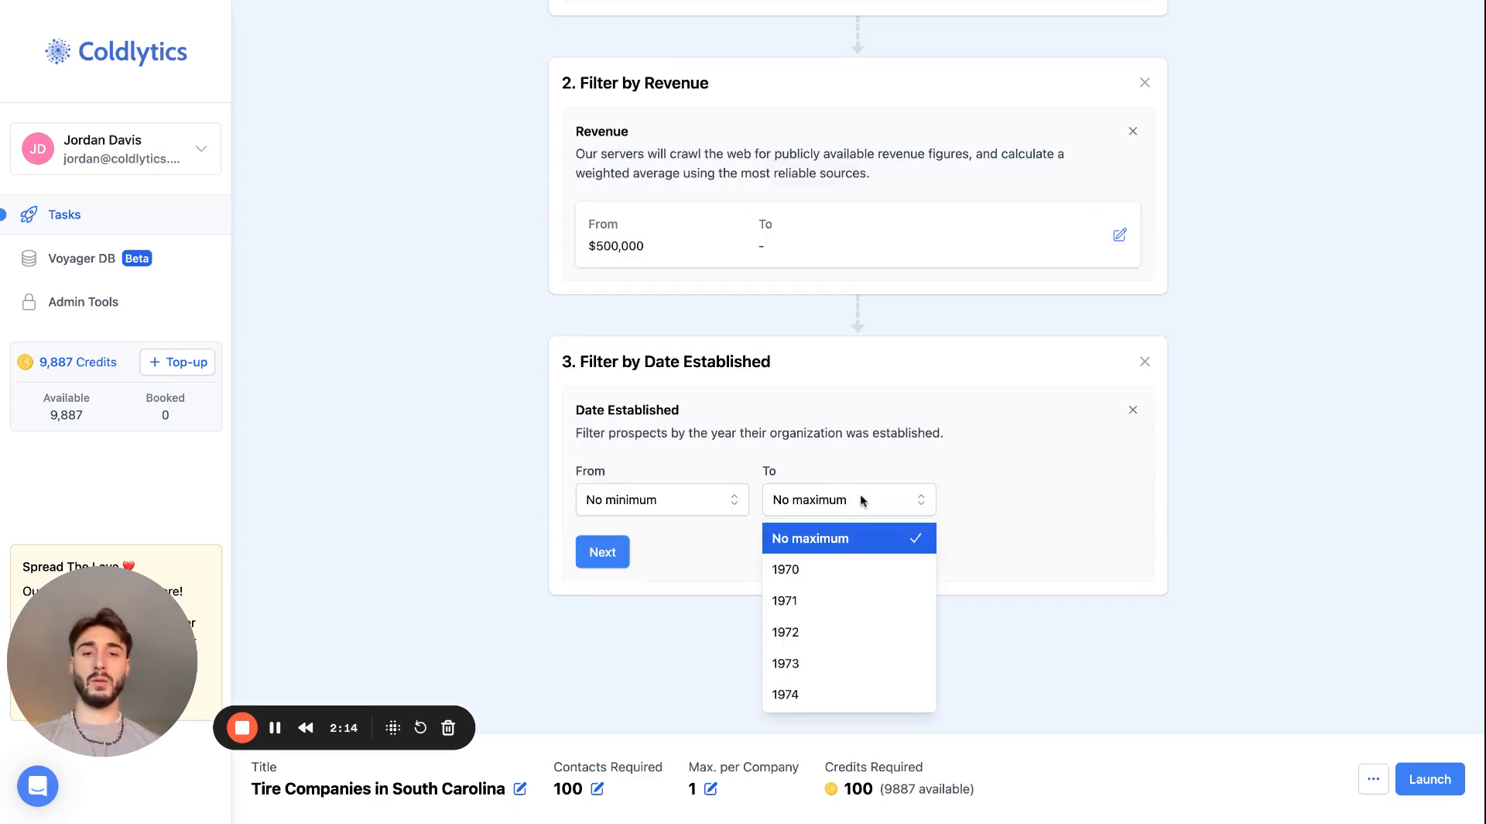
pyautogui.scroll(-5, 828, 566)
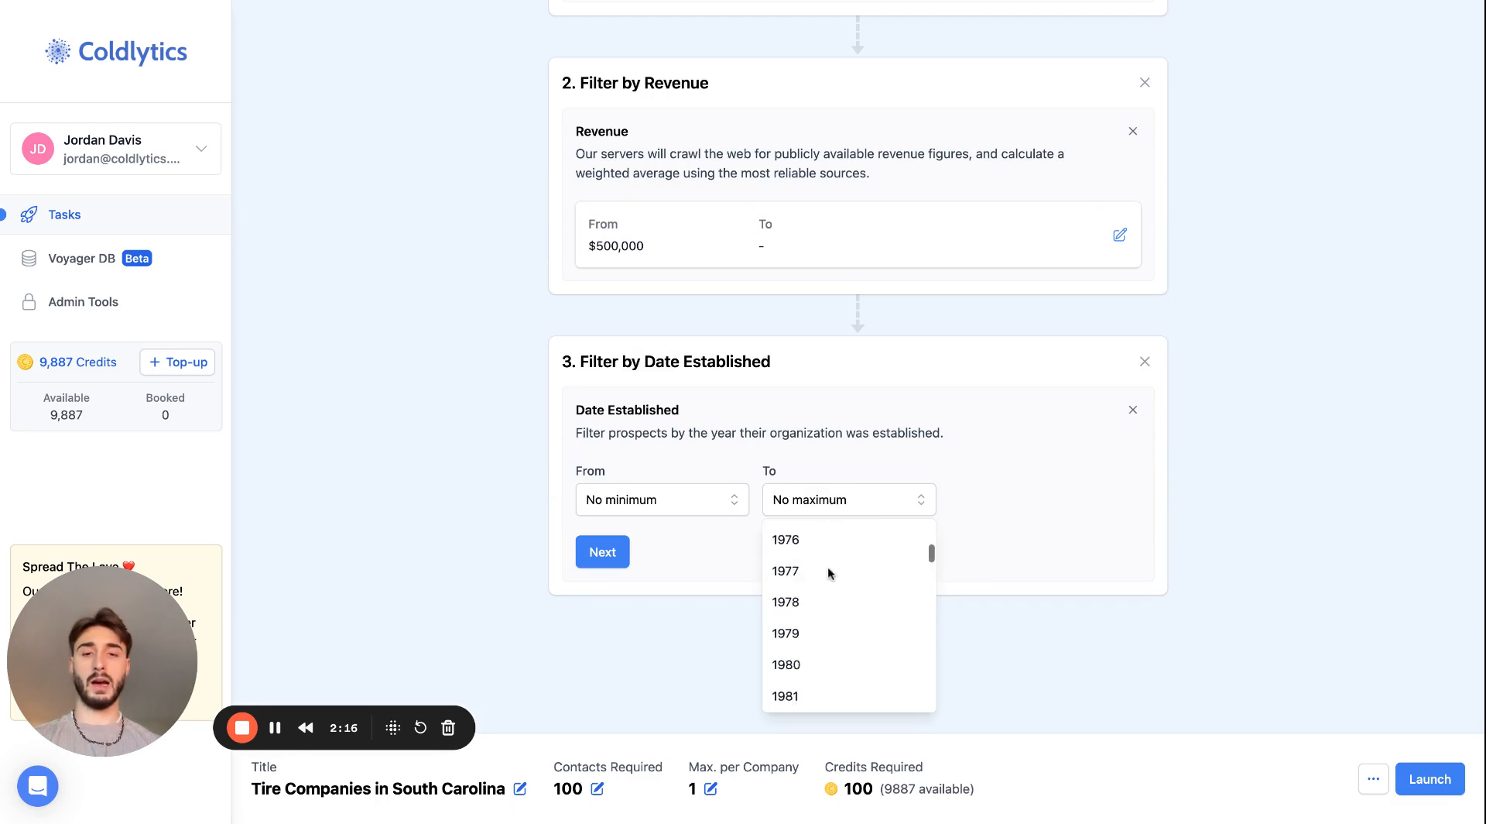
pyautogui.scroll(-8, 828, 571)
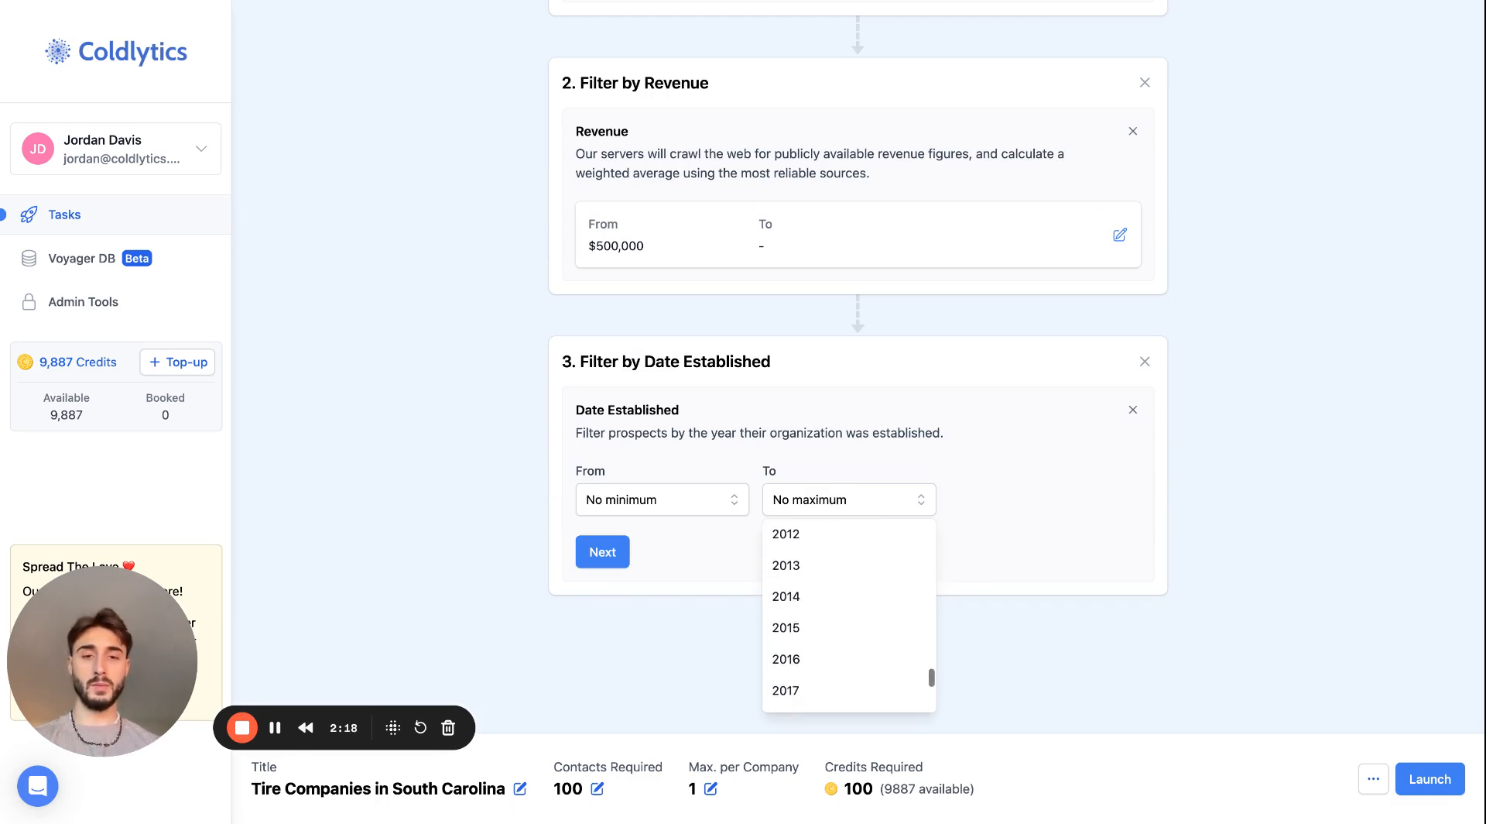
pyautogui.scroll(3, 849, 616)
pyautogui.scroll(-2, 849, 615)
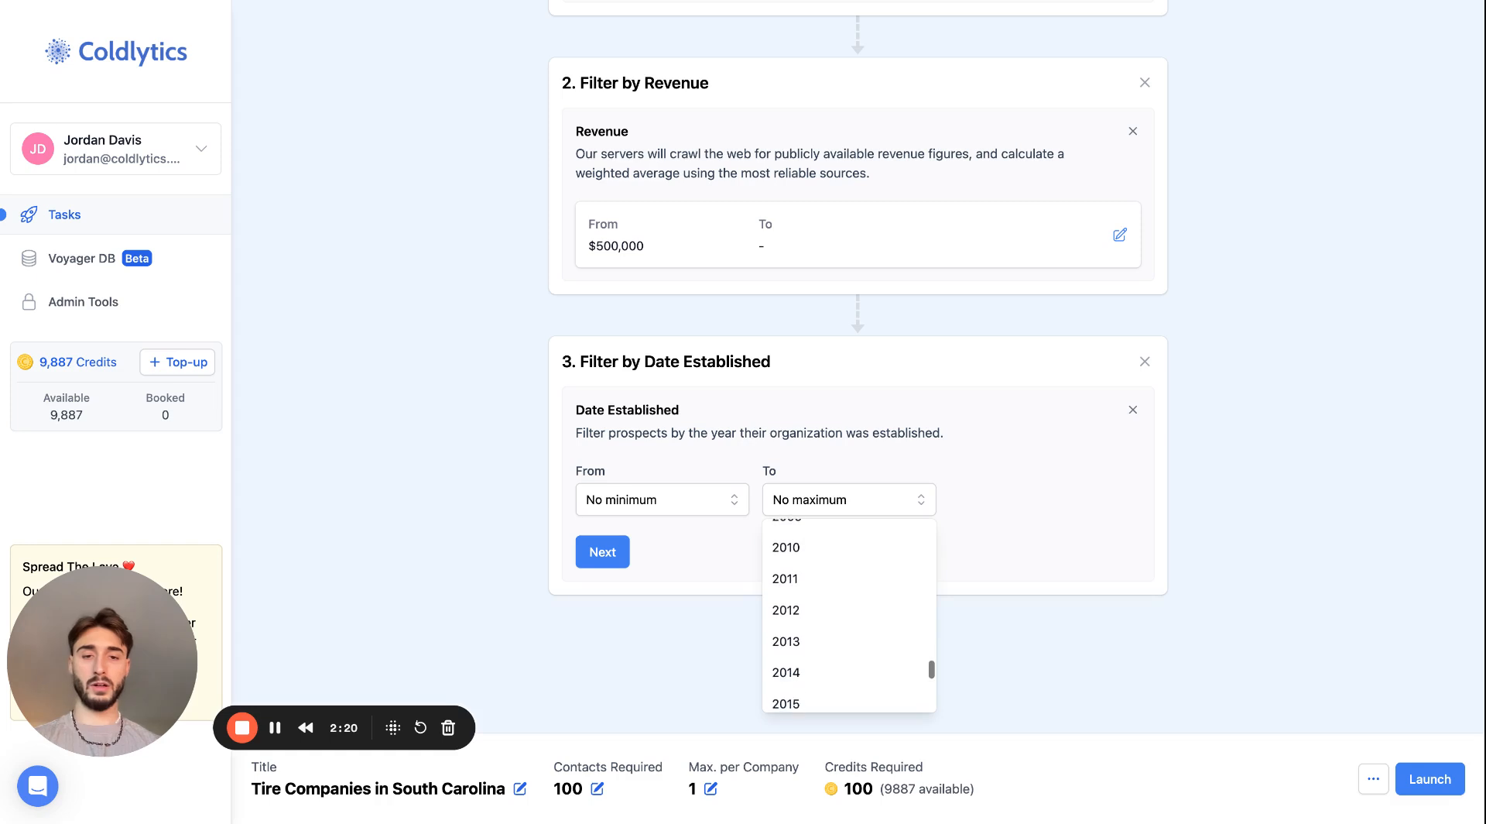
pyautogui.scroll(3, 849, 615)
pyautogui.scroll(-3, 849, 616)
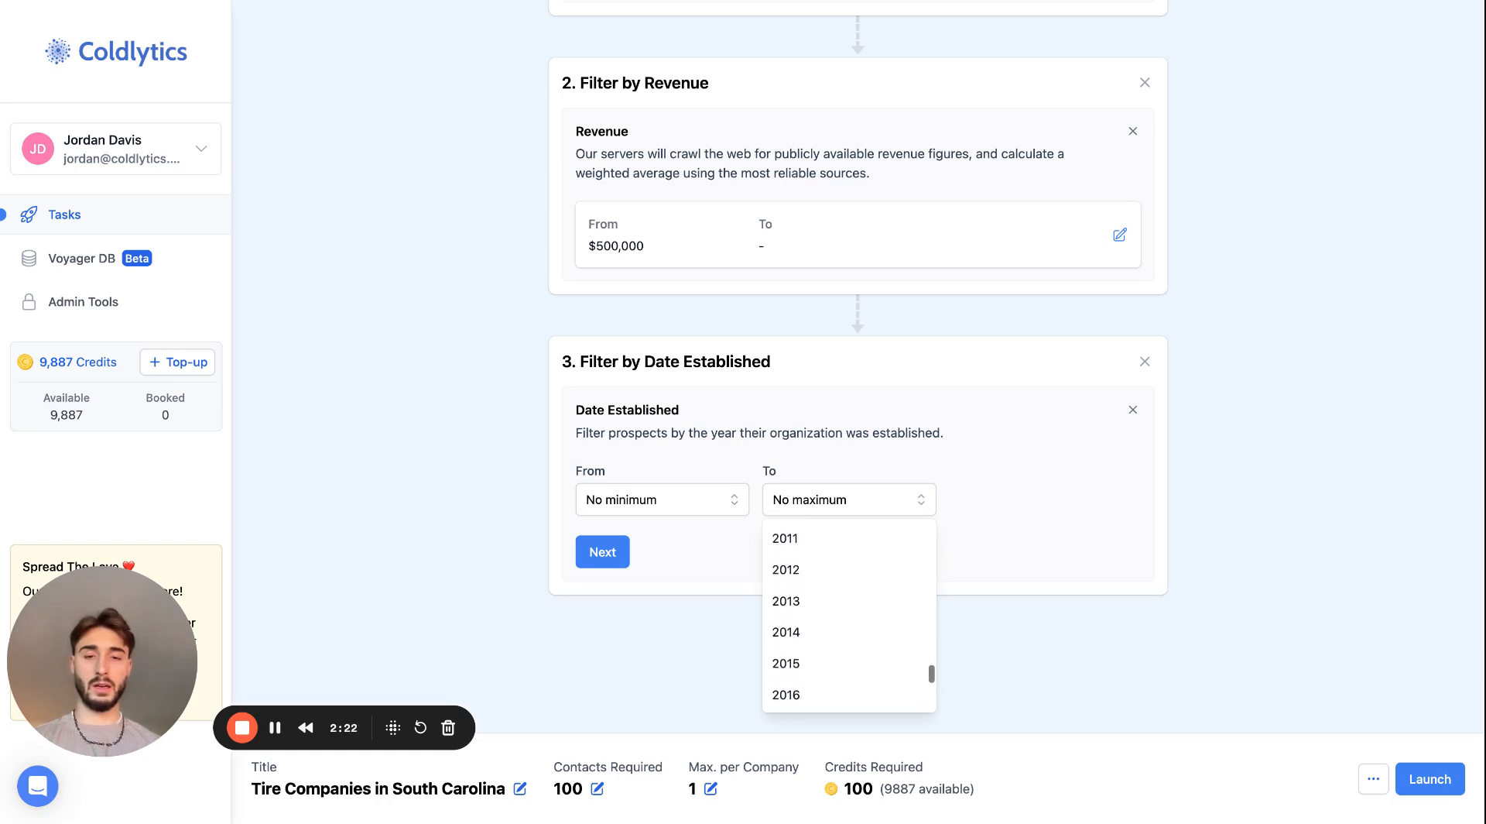
pyautogui.click(801, 638)
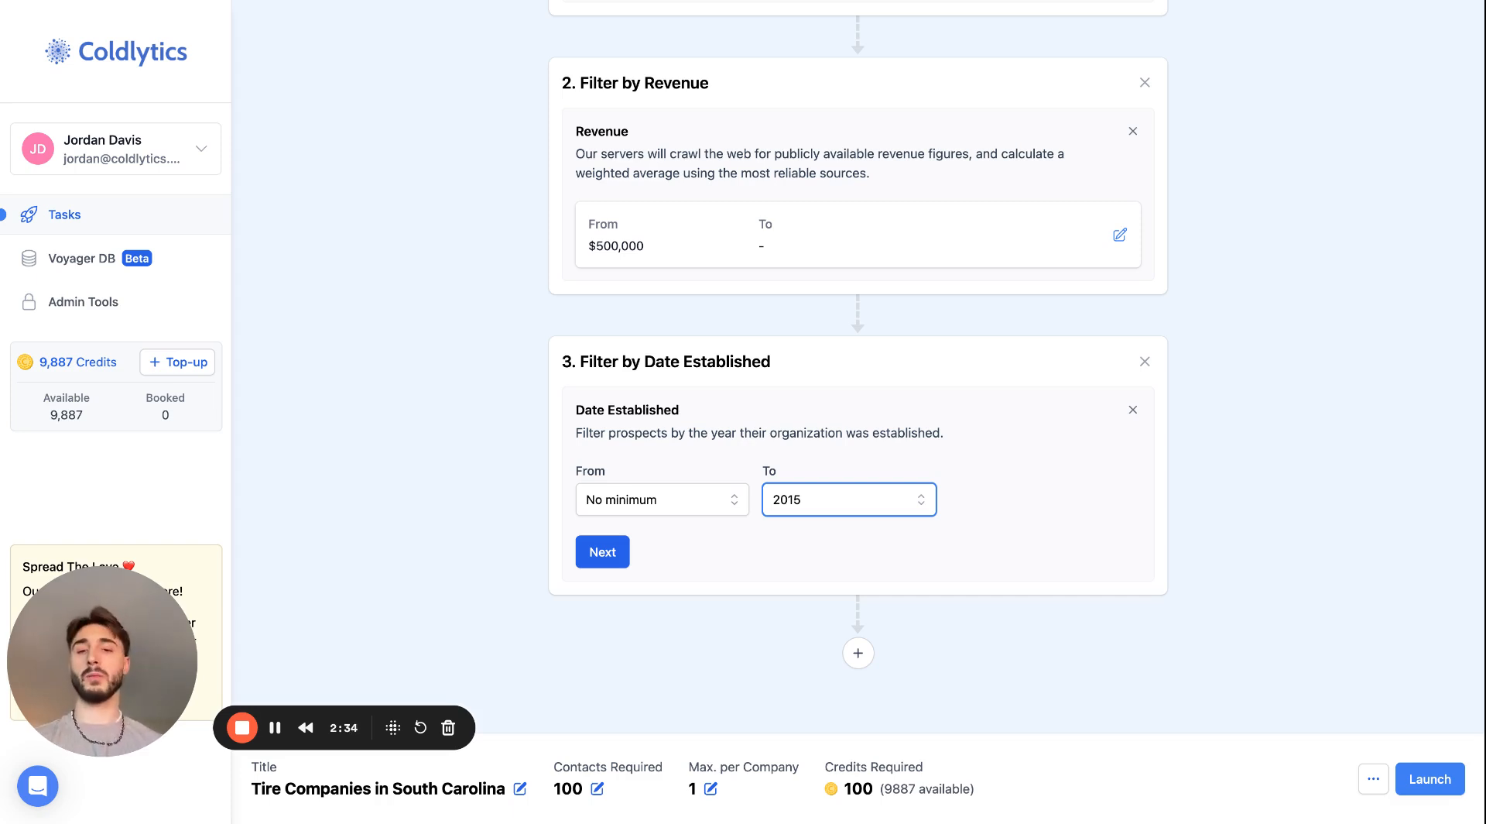
pyautogui.click(603, 551)
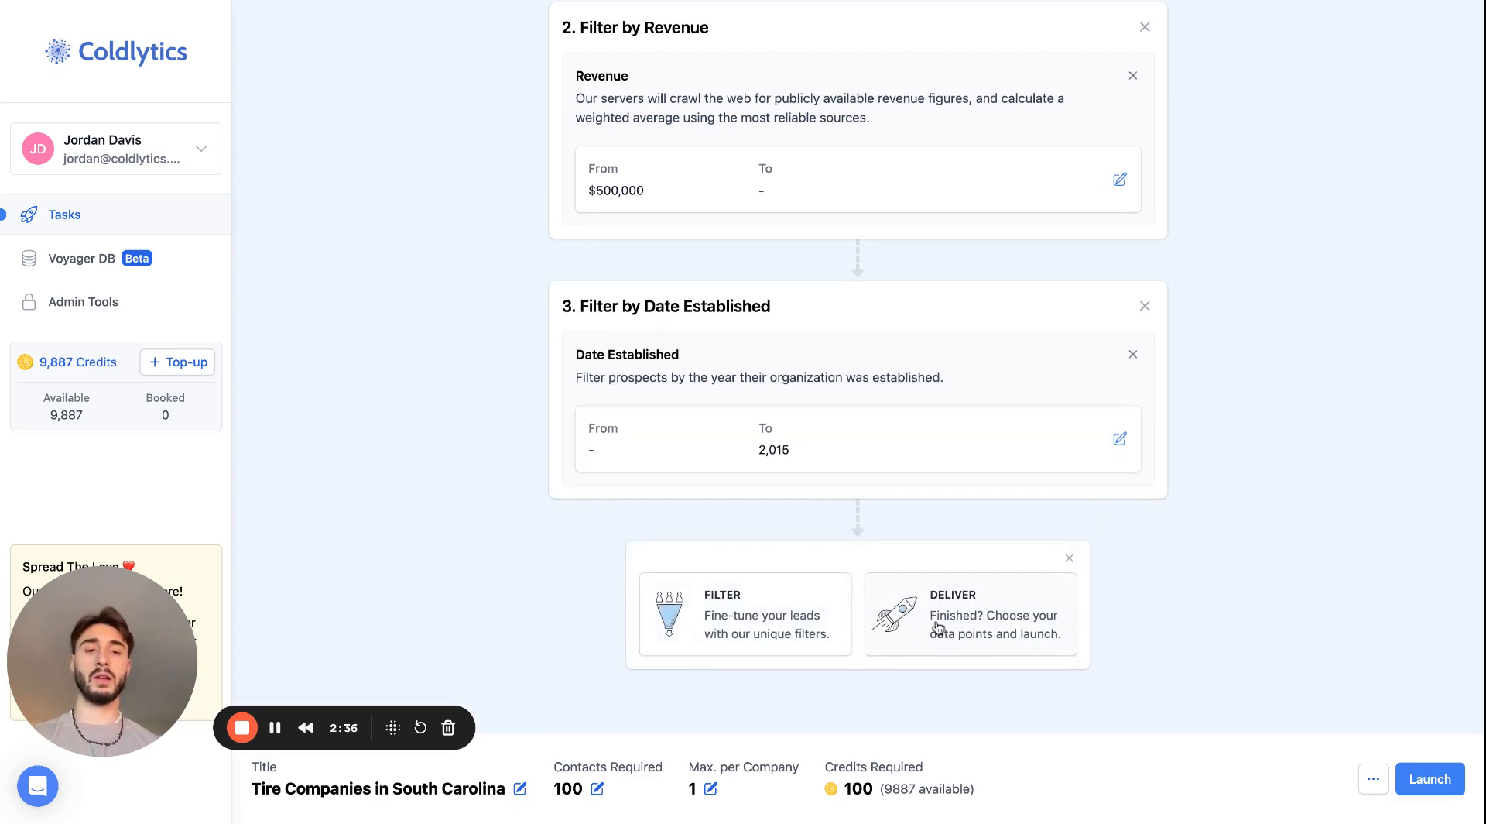
# - Add a Deliver stage with its data points reset, and select Phone Number, Google Review Count and Google Review Score
pyautogui.click(939, 627)
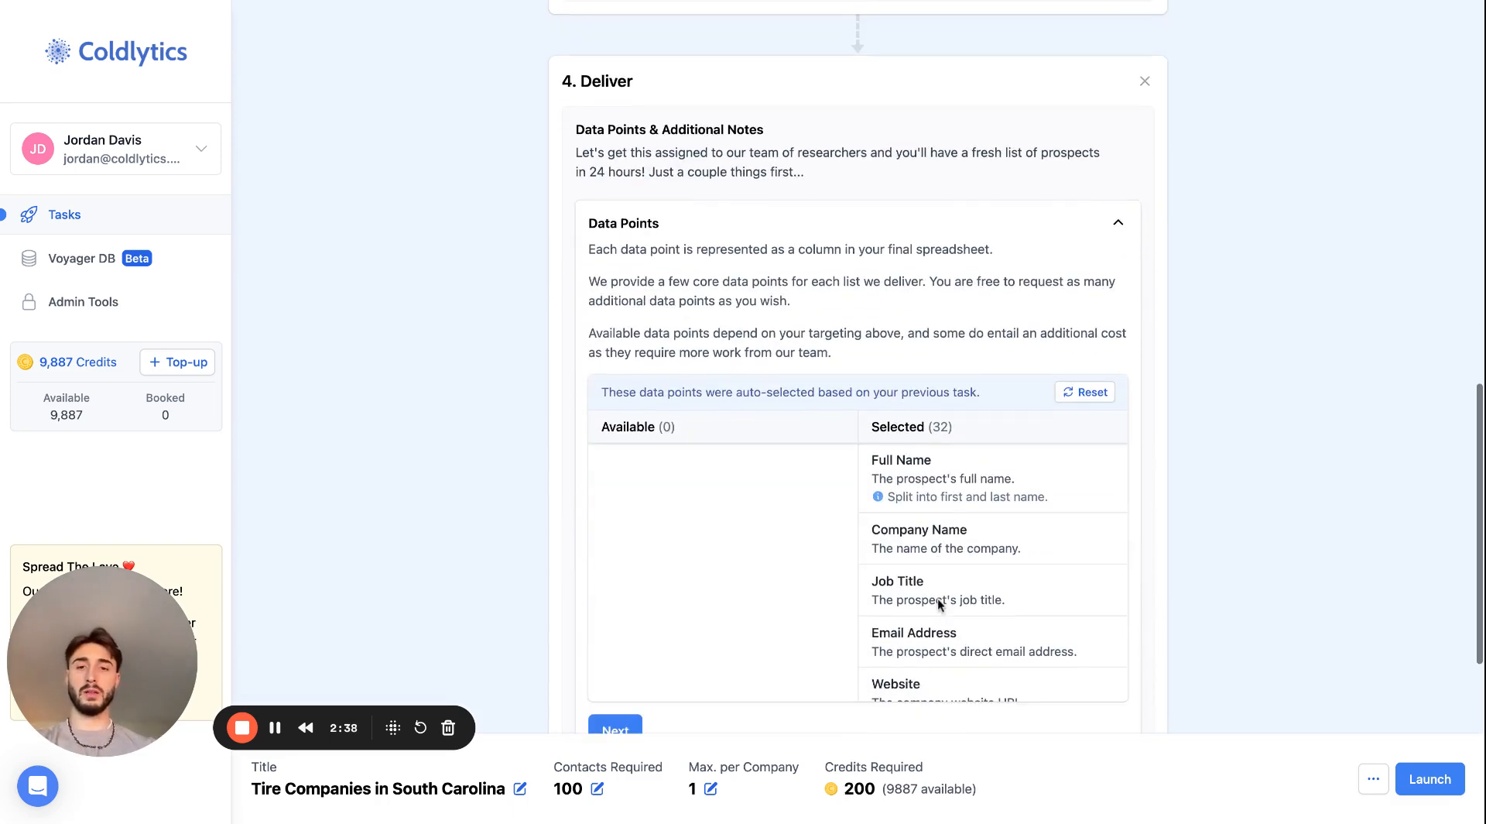
pyautogui.click(1083, 392)
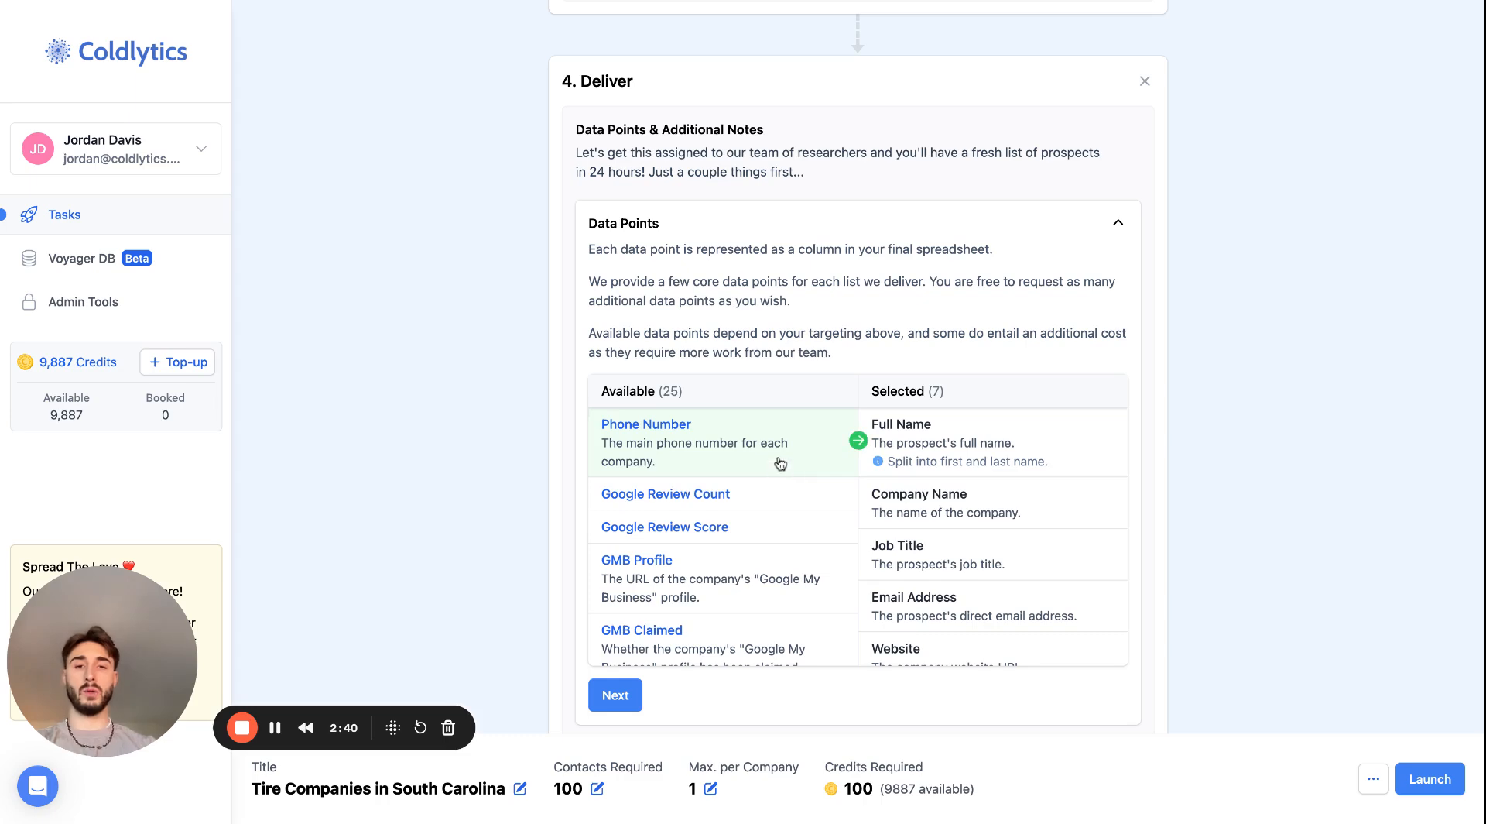
pyautogui.click(781, 463)
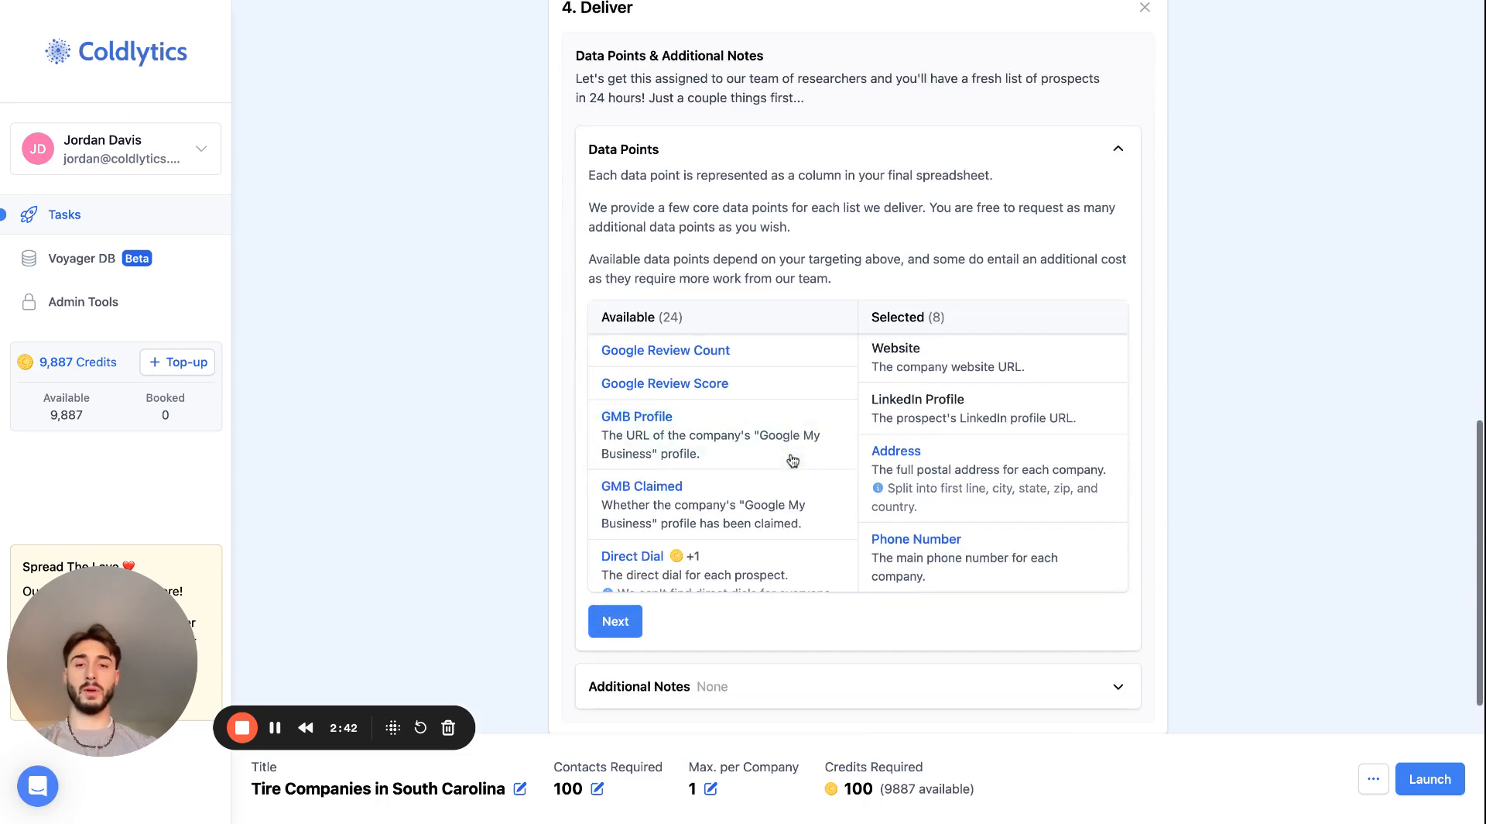
pyautogui.click(772, 350)
pyautogui.click(774, 350)
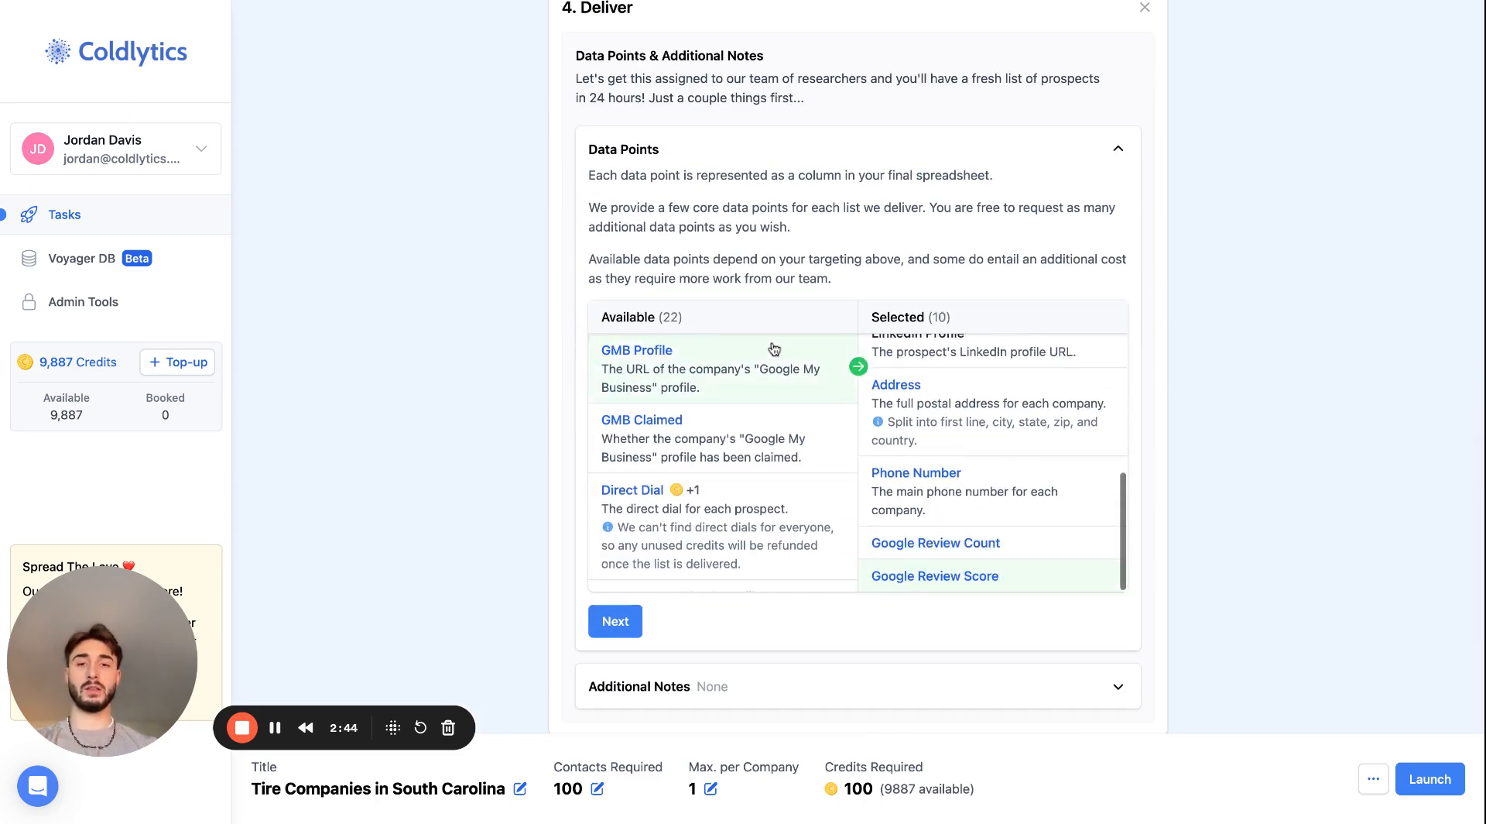
# - Add the GMB Profile, GMB Claimed, Company Facebook Profile and Company Instagram Profile data points
pyautogui.click(773, 350)
pyautogui.click(763, 368)
pyautogui.click(755, 462)
pyautogui.click(754, 463)
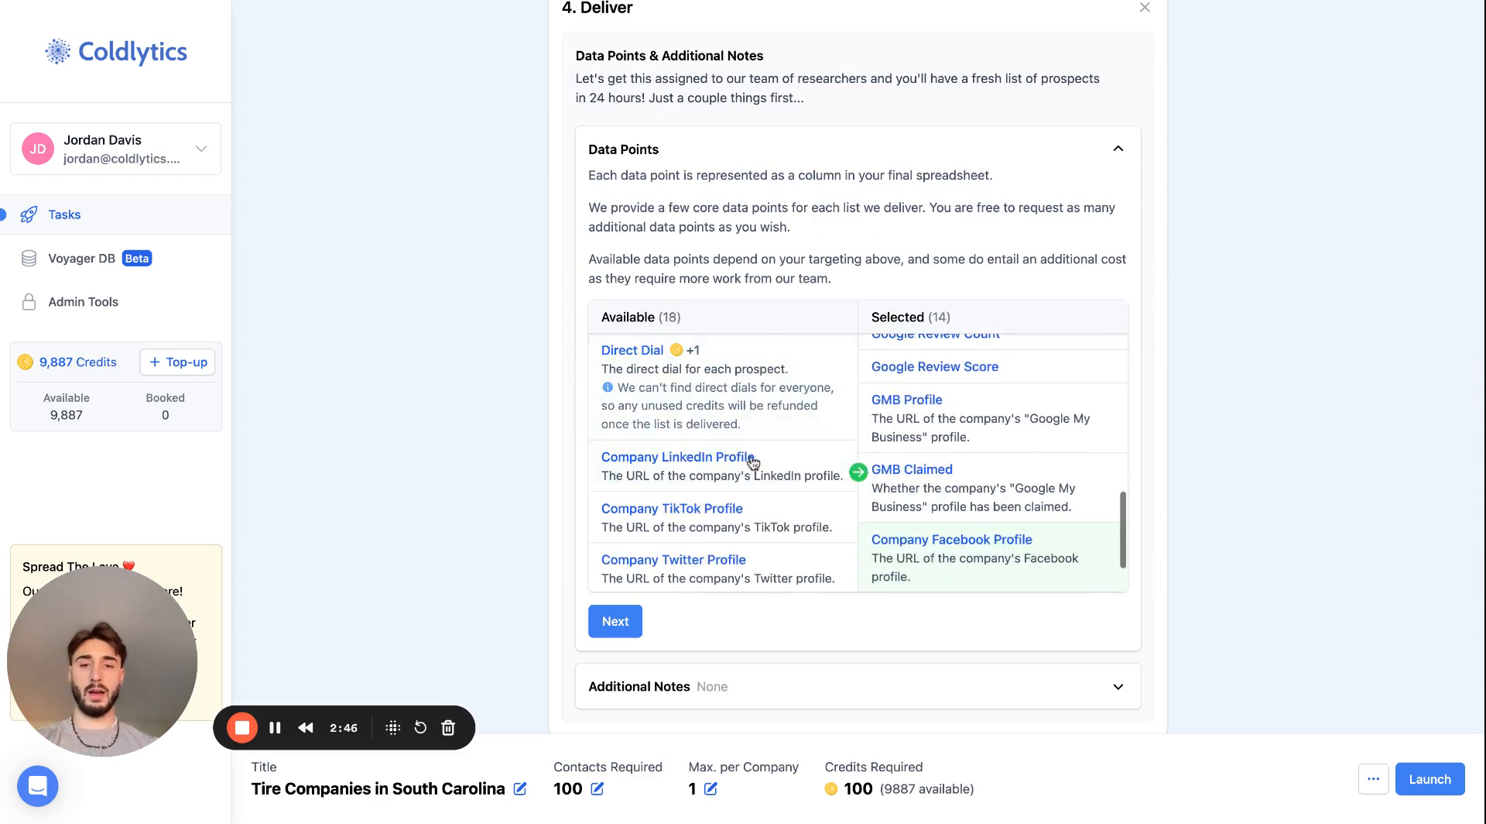
# - Add the company LinkedIn, TikTok and Twitter profiles, Revenue, Headcount, Date Established, and the Facebook, Google, LinkedIn and TikTok Ad Pixel data points
pyautogui.click(753, 462)
pyautogui.click(754, 462)
pyautogui.click(754, 462)
pyautogui.click(754, 462)
pyautogui.click(754, 462)
pyautogui.click(754, 462)
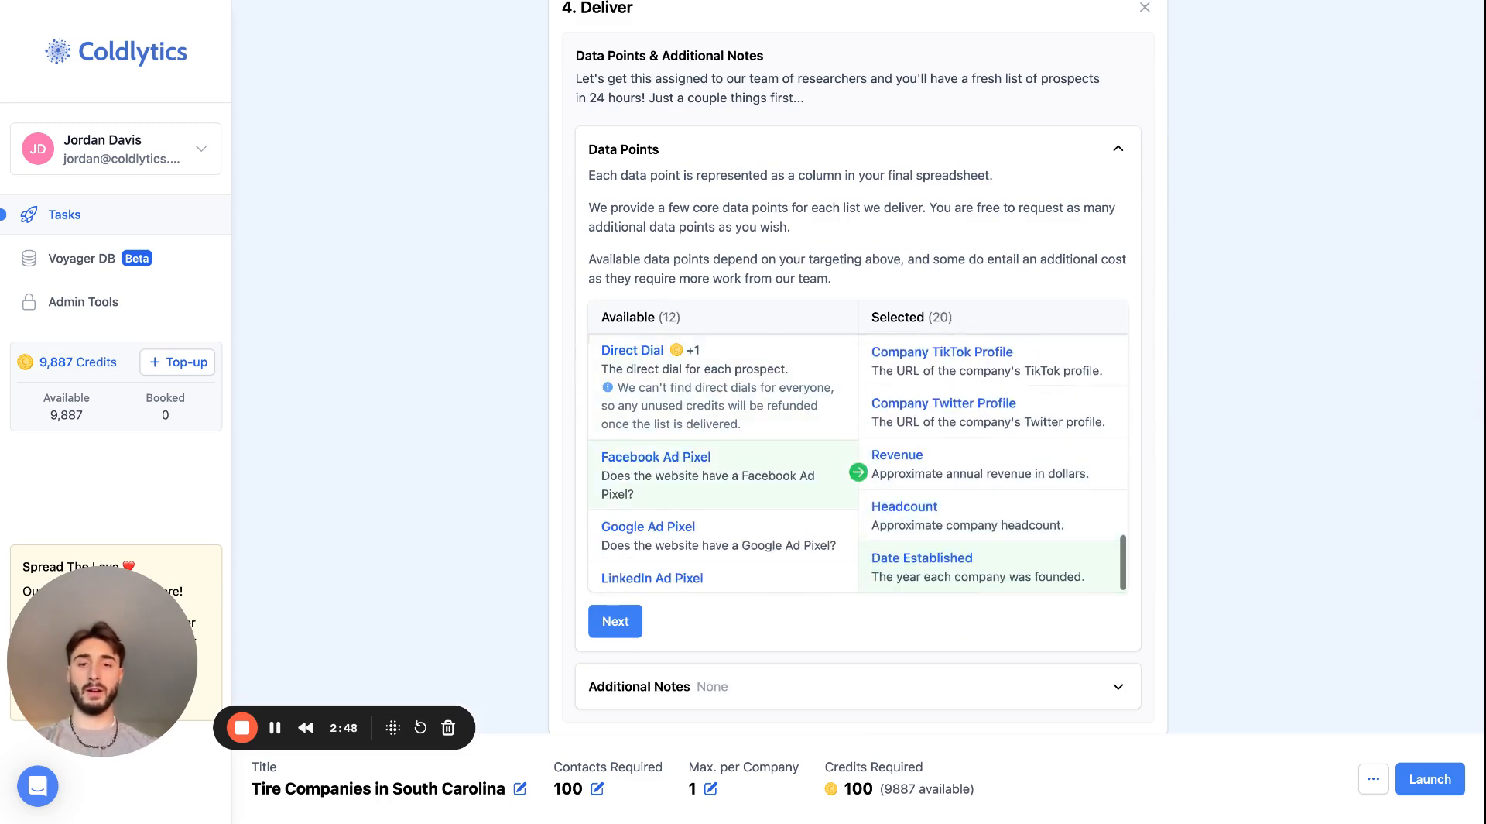
pyautogui.click(754, 462)
pyautogui.click(754, 462)
pyautogui.click(754, 462)
pyautogui.click(754, 462)
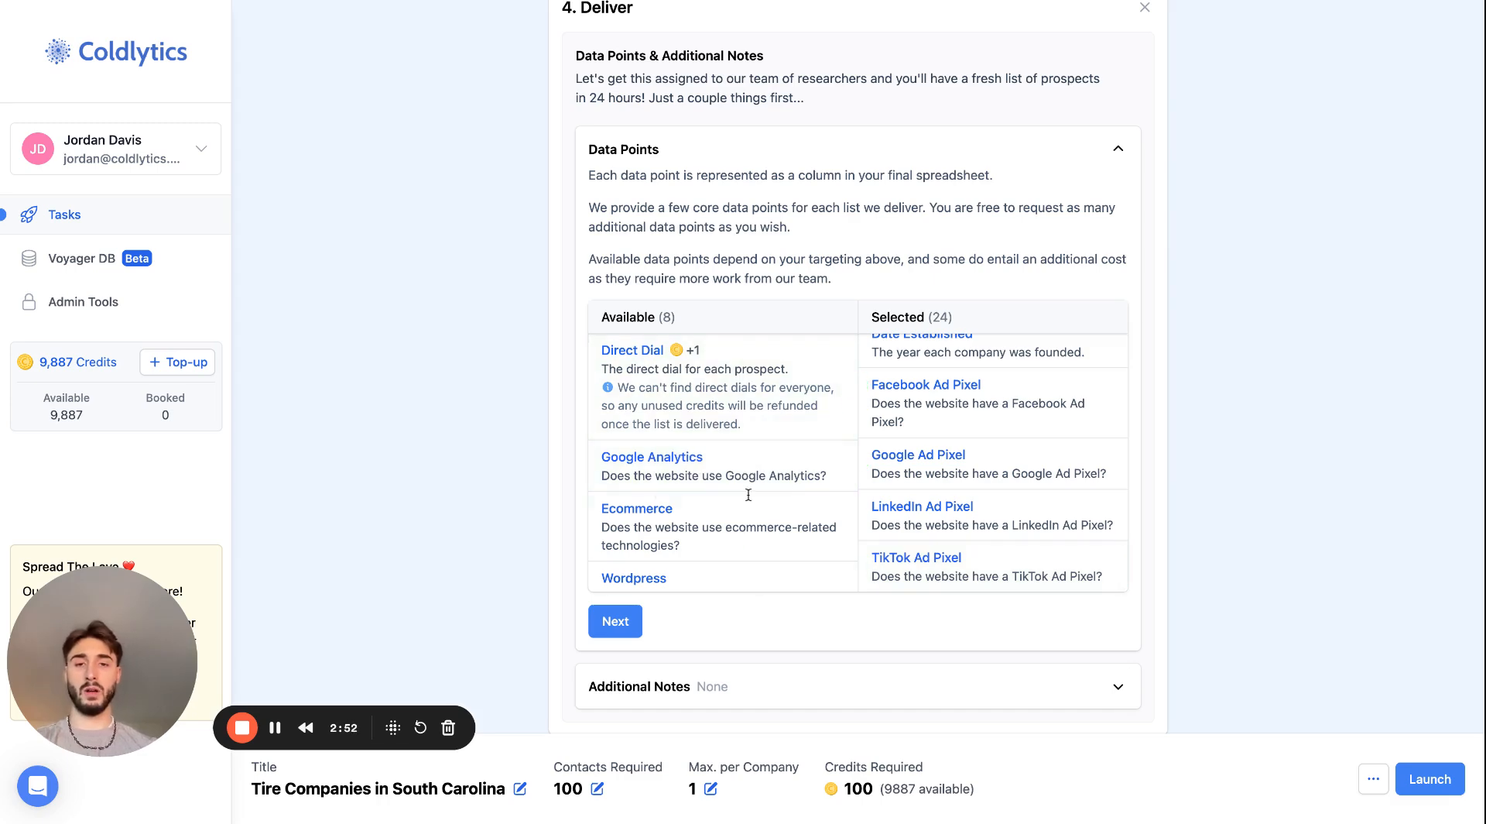
# - Add the remaining data points from Ecommerce through Search Term, Search Location and Search Position, leaving Direct Dial, Google Analytics and Wordpress unselected
pyautogui.scroll(-1, 741, 524)
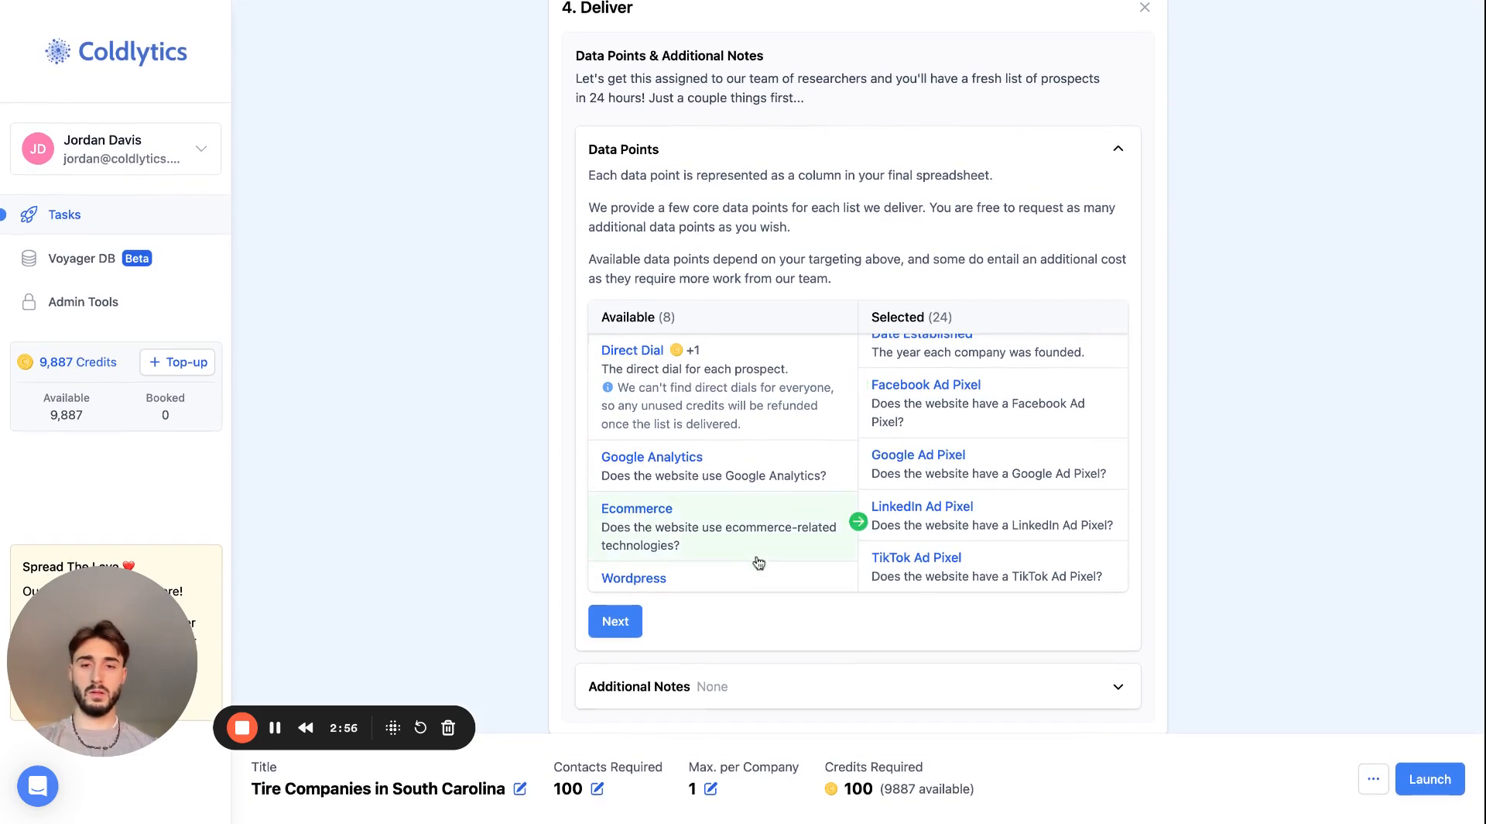
pyautogui.click(758, 563)
pyautogui.click(758, 563)
pyautogui.click(759, 563)
pyautogui.click(759, 563)
pyautogui.click(759, 563)
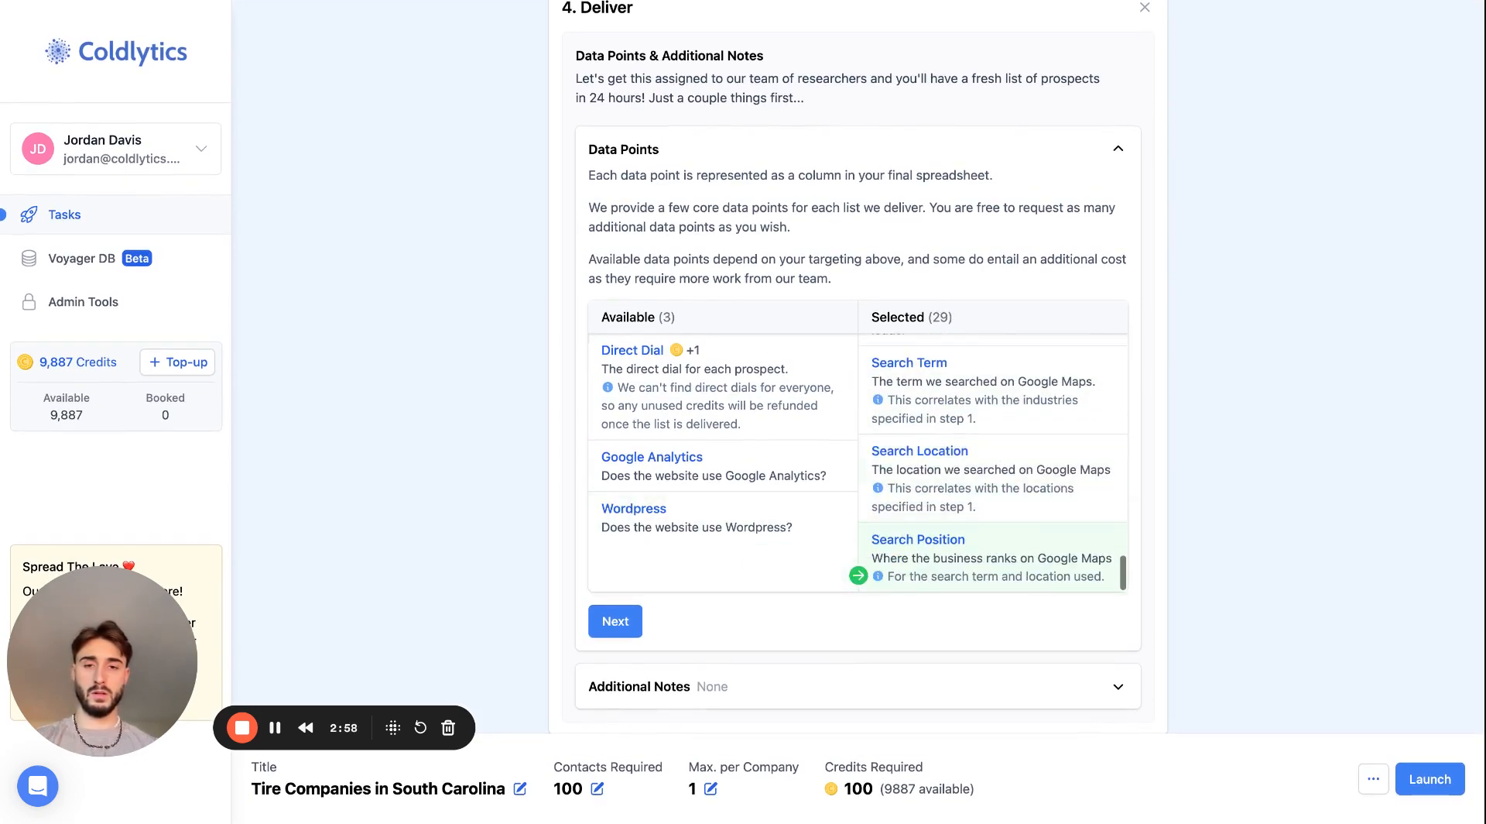
# - Add the Wordpress and Google Analytics data points, and take the extra-cost Direct Dial back out of the selection
pyautogui.click(759, 387)
pyautogui.click(755, 414)
pyautogui.click(754, 360)
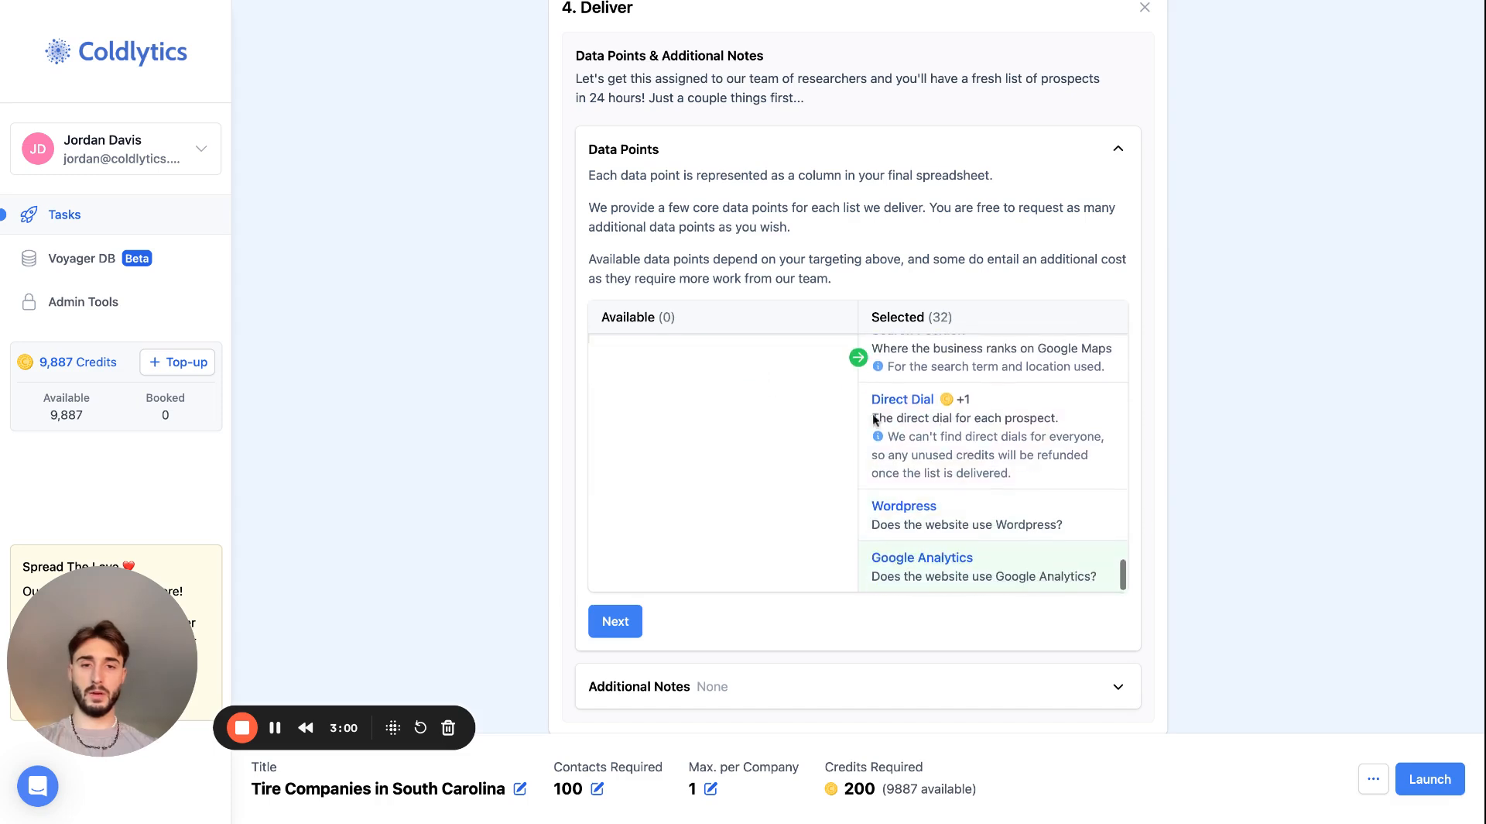
pyautogui.click(859, 422)
# - Review the full list of selected data points, from the contact details to the Google Maps search fields and website technologies
pyautogui.scroll(-1, 980, 556)
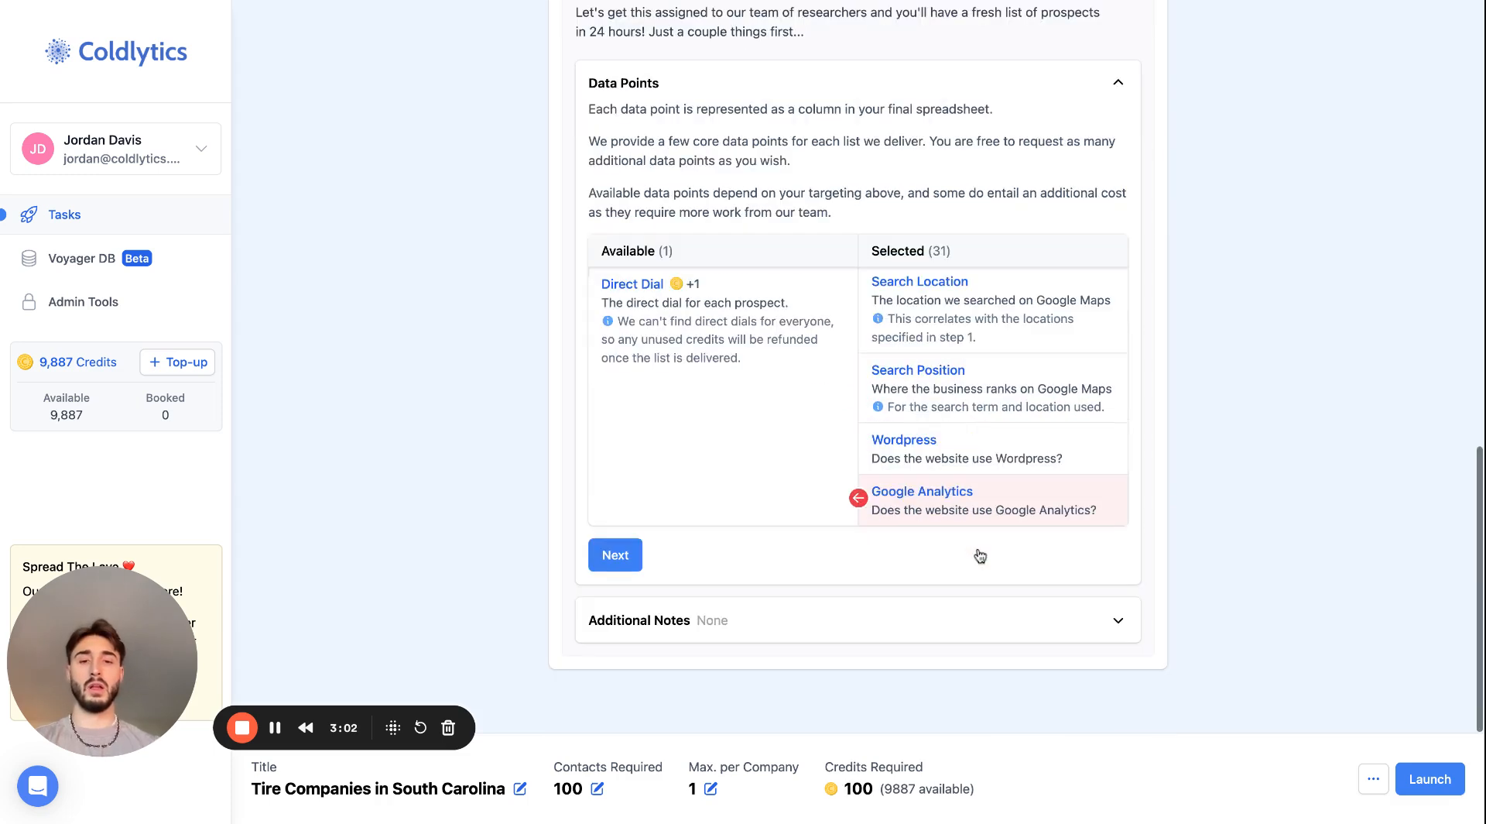
pyautogui.scroll(20, 981, 345)
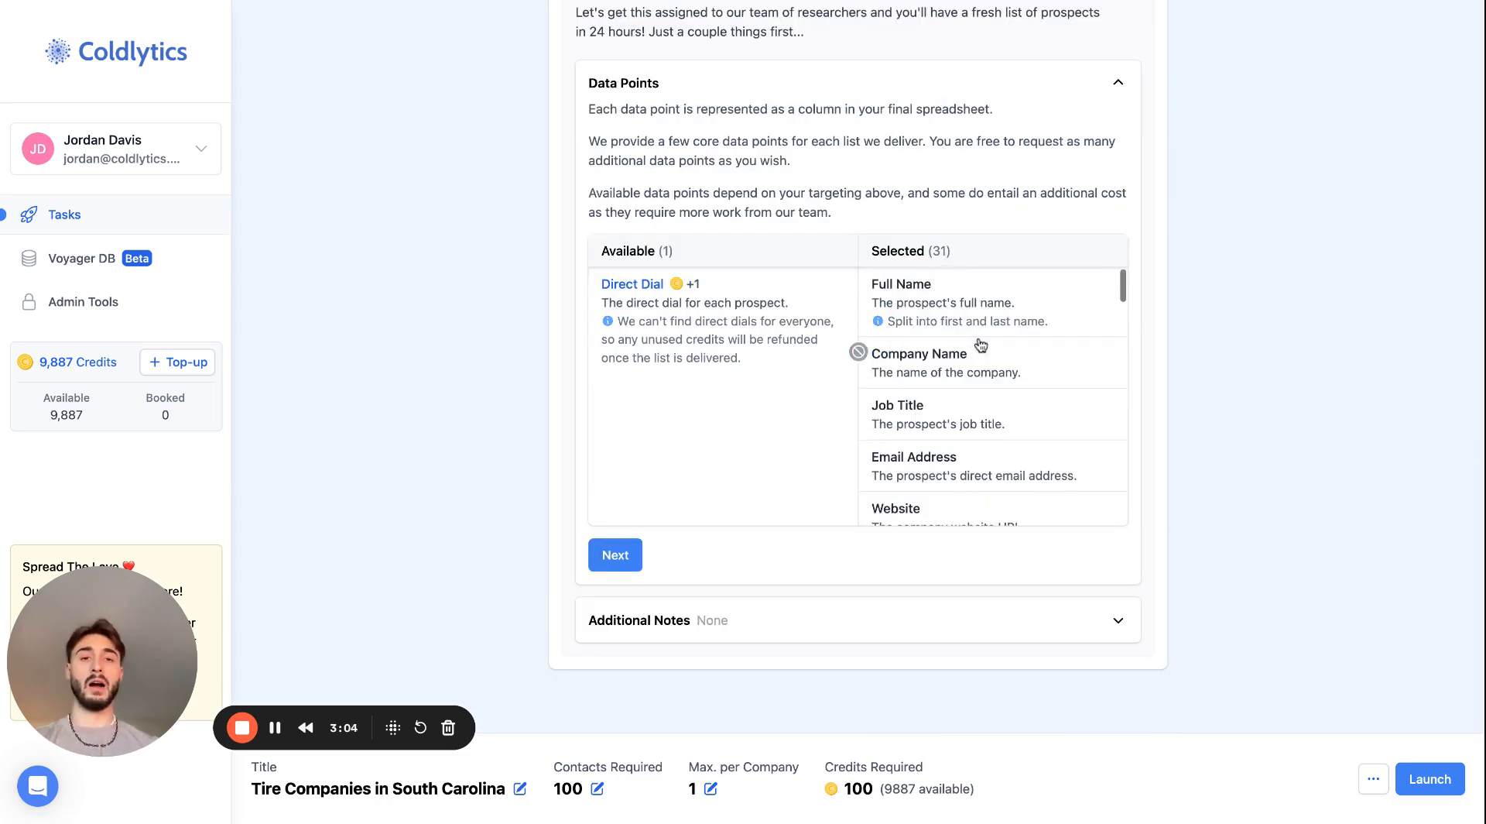
pyautogui.scroll(-10, 981, 345)
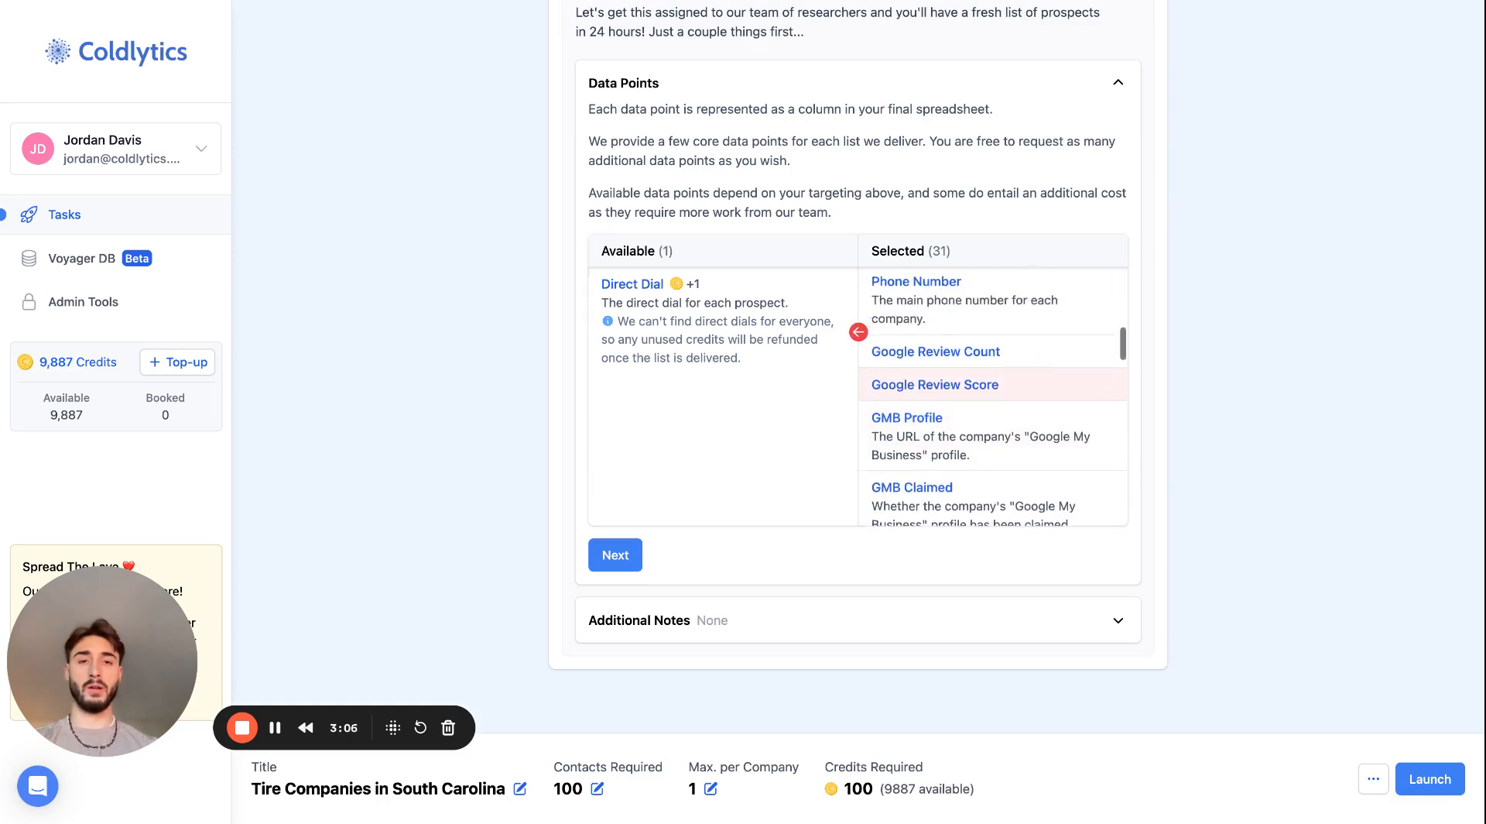
pyautogui.scroll(-5, 980, 345)
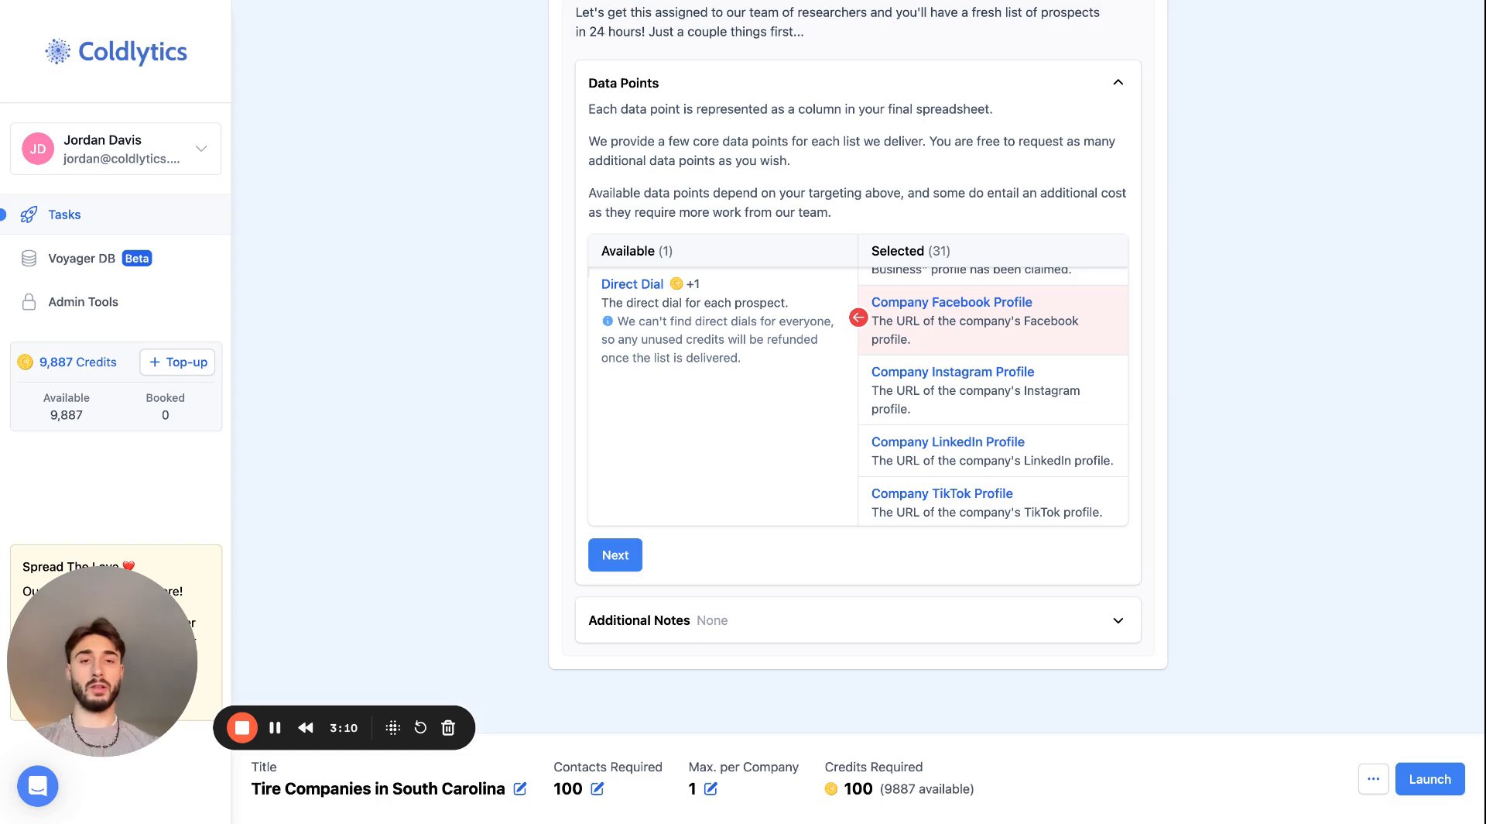
pyautogui.scroll(2, 980, 345)
pyautogui.scroll(1, 981, 346)
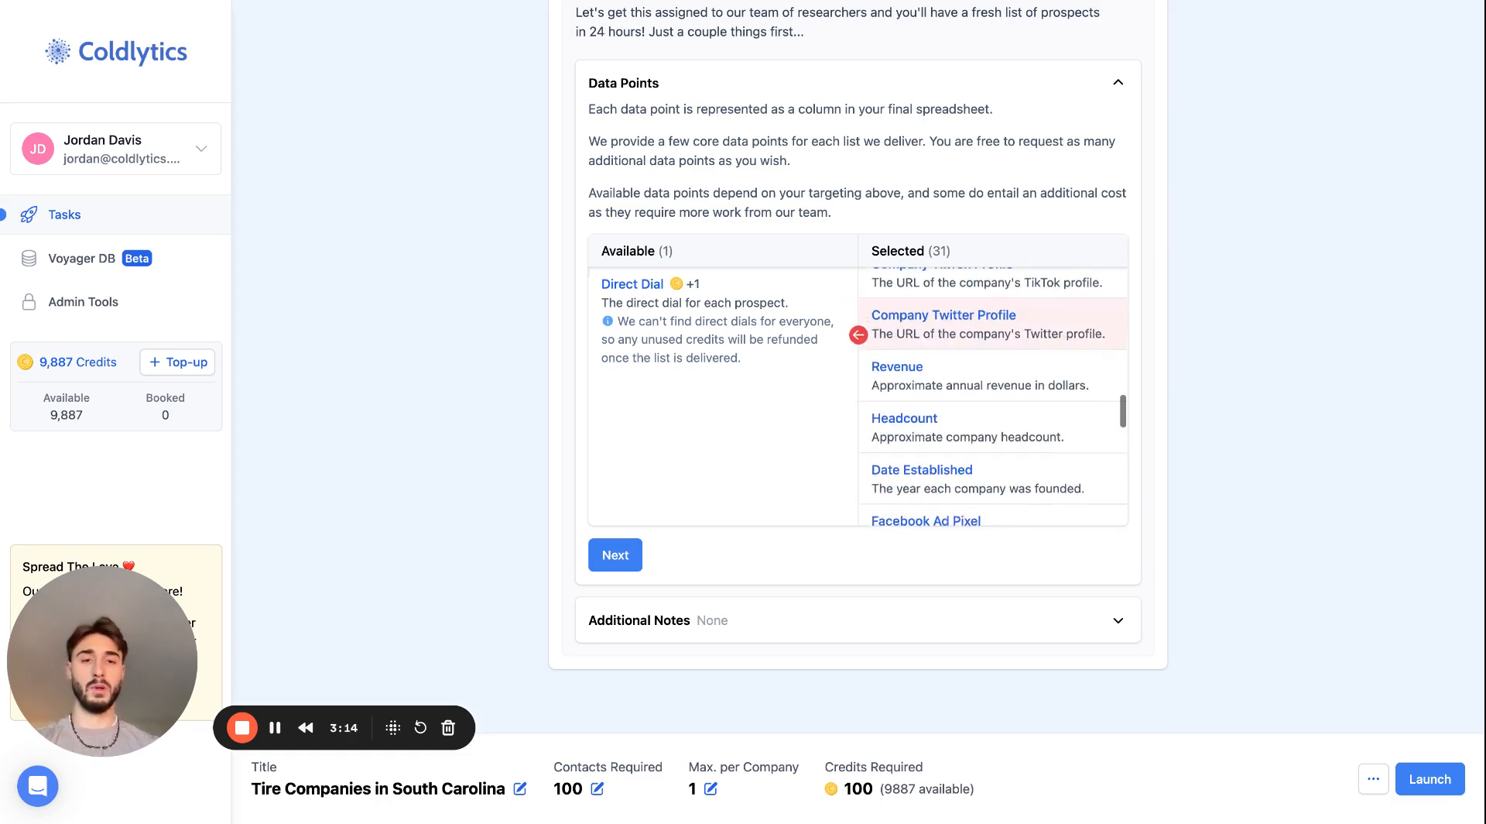
pyautogui.scroll(-1, 984, 325)
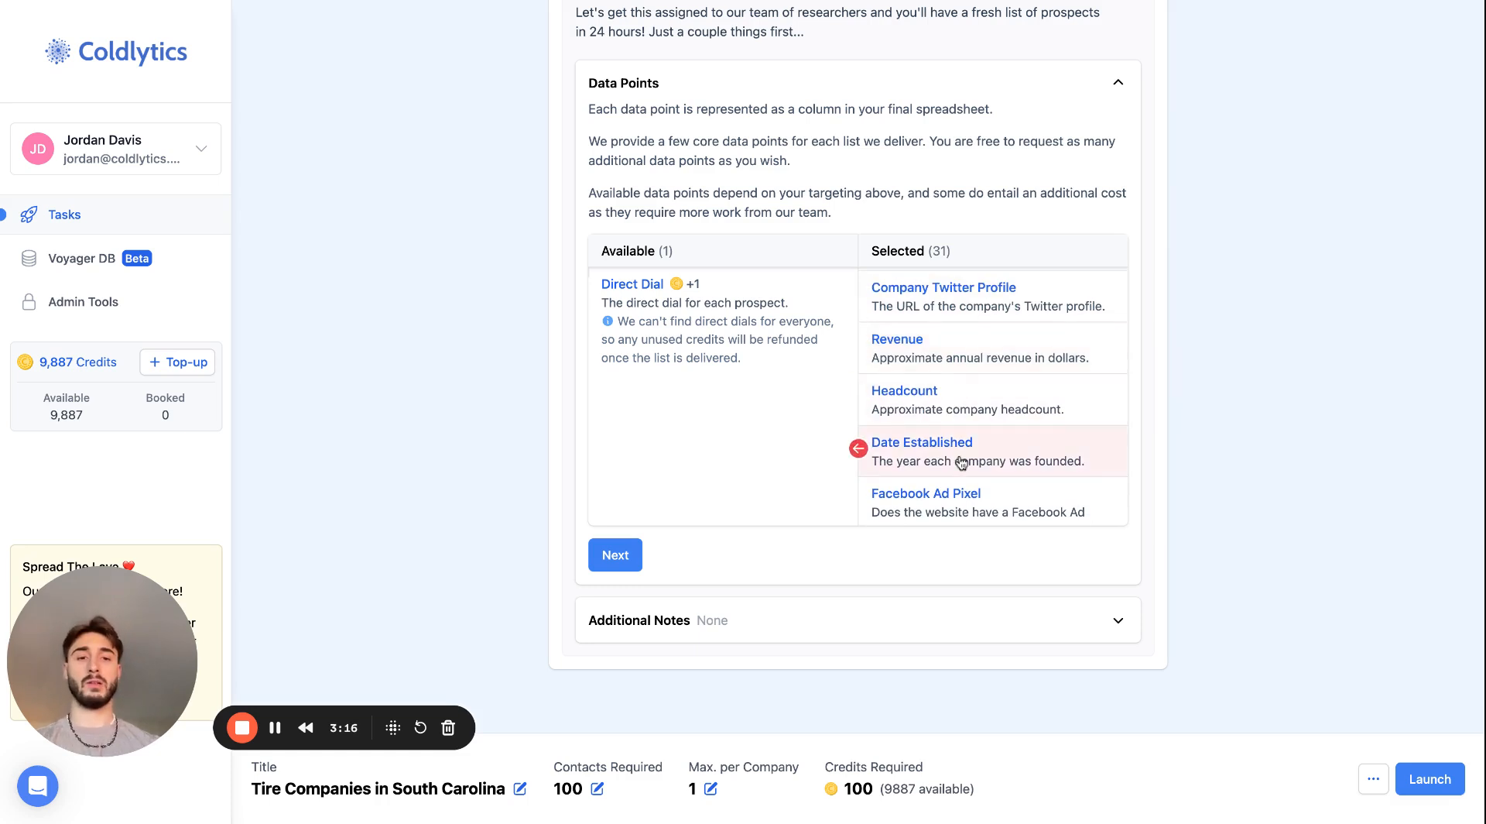
pyautogui.scroll(-4, 961, 463)
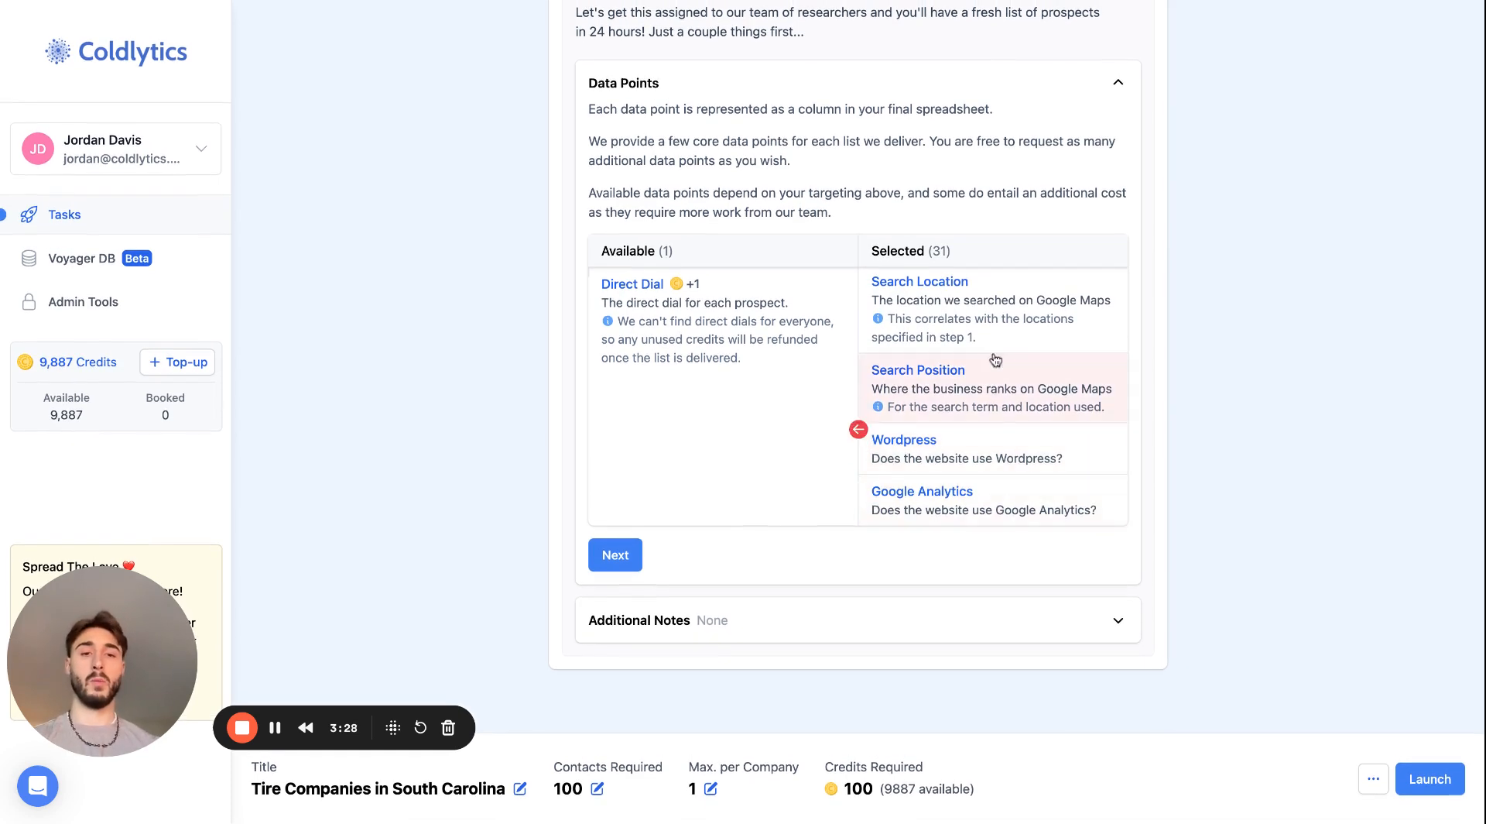
pyautogui.scroll(-1, 994, 433)
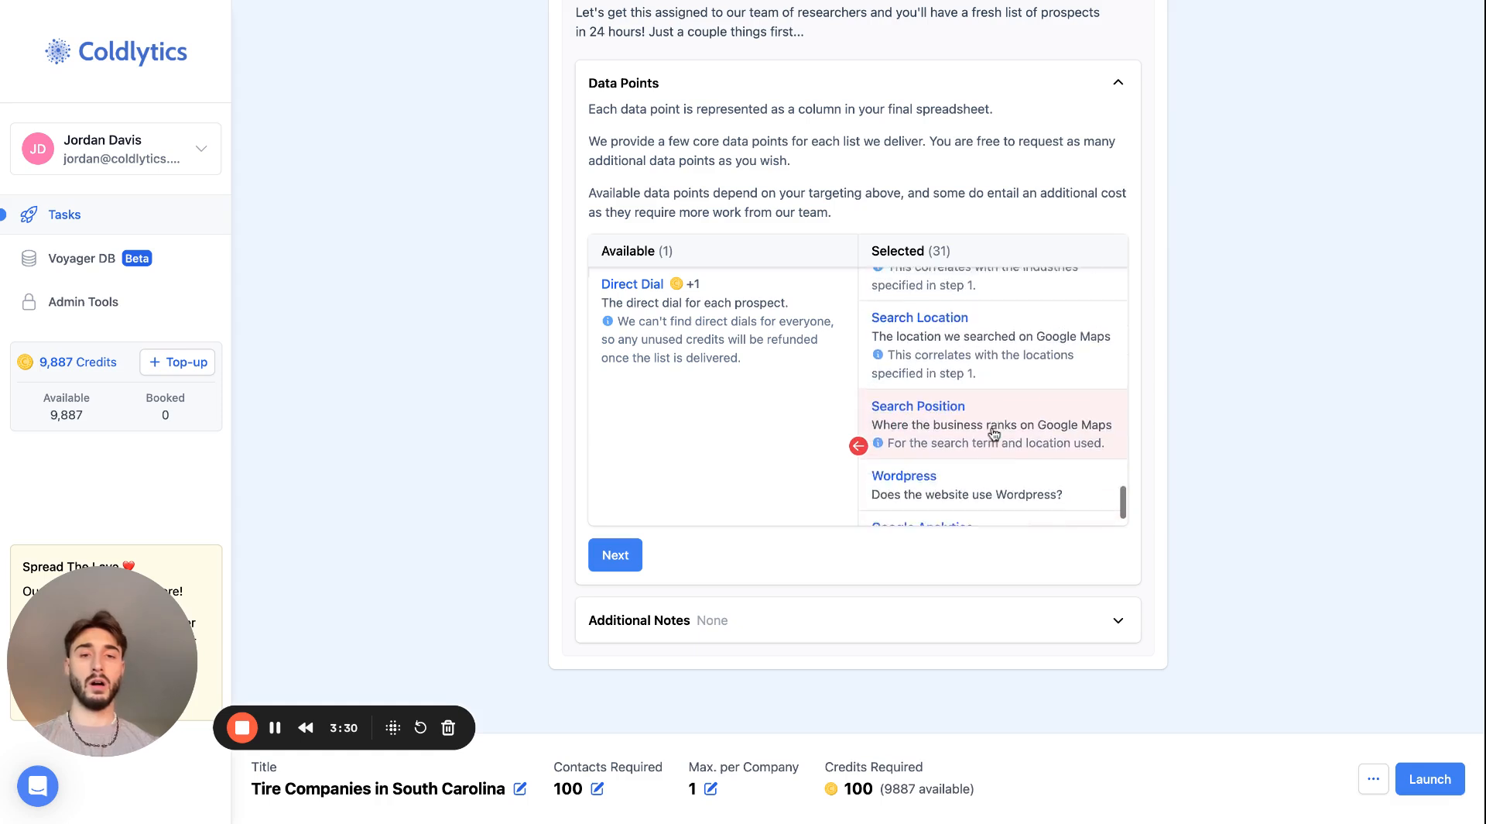
pyautogui.scroll(5, 983, 418)
pyautogui.scroll(3, 960, 387)
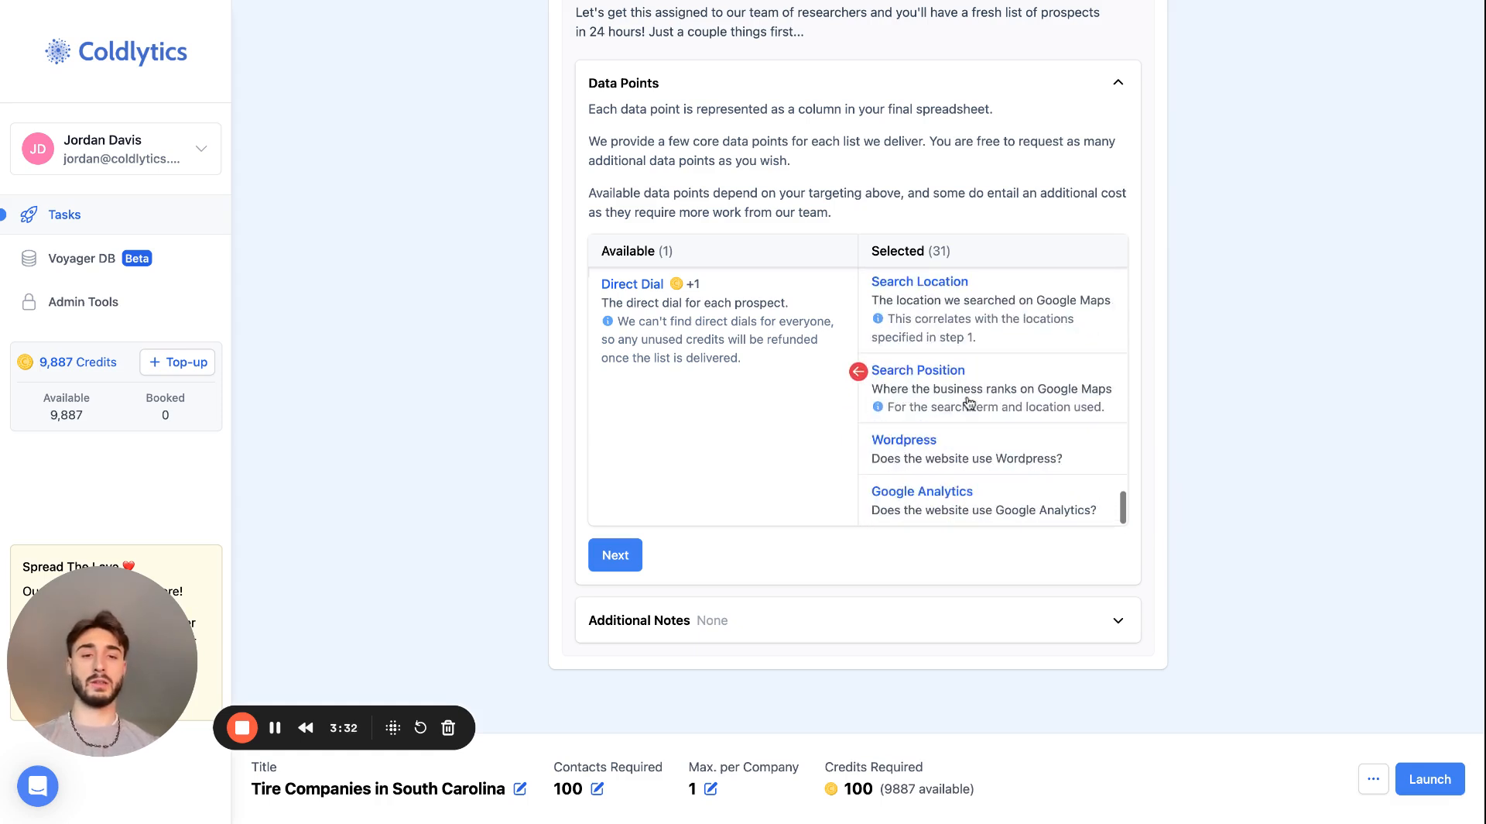
pyautogui.scroll(3, 939, 318)
pyautogui.scroll(5, 938, 314)
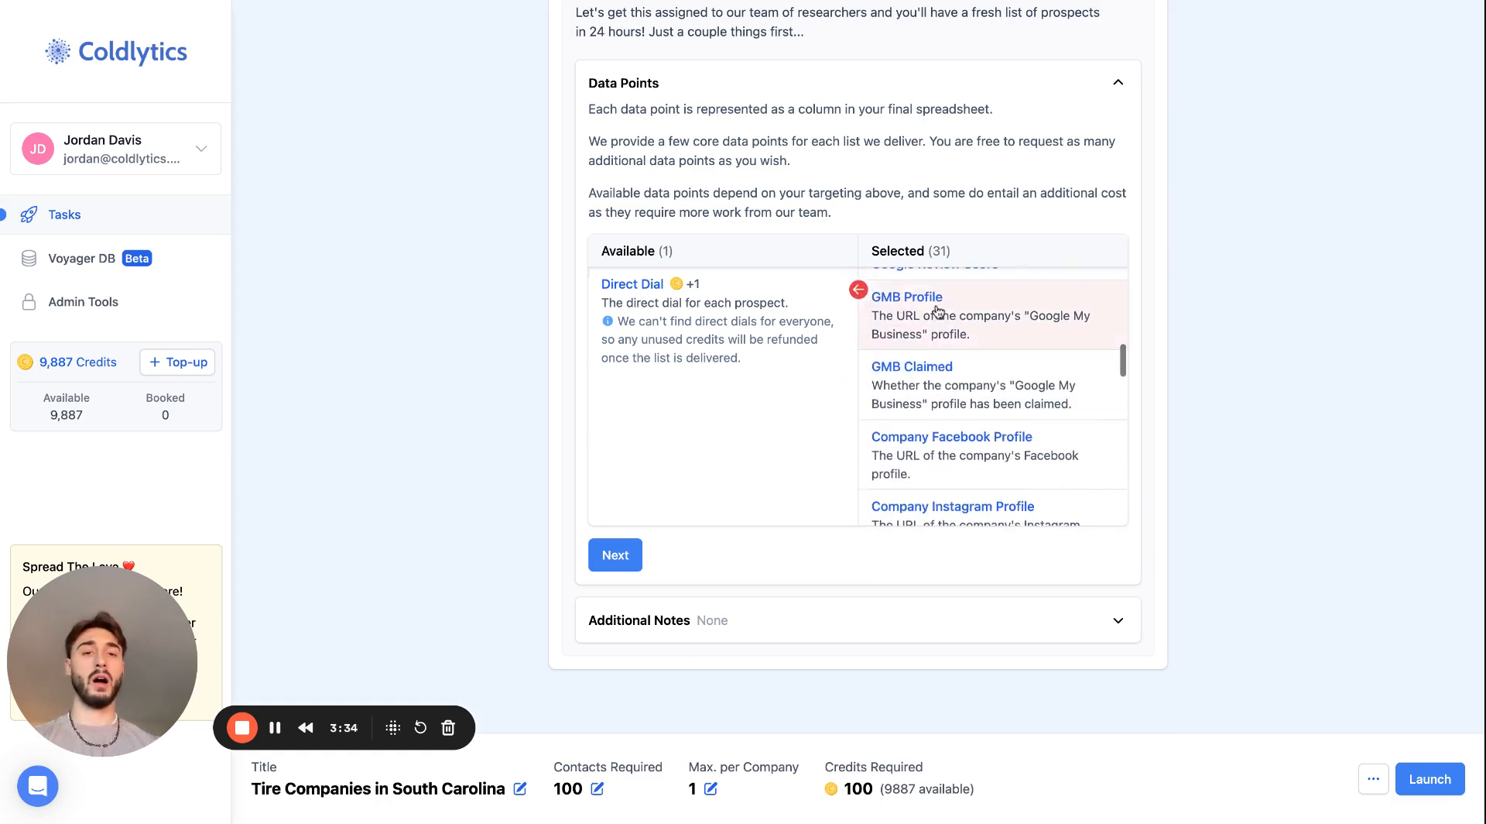
pyautogui.scroll(-10, 939, 333)
pyautogui.scroll(-4, 938, 338)
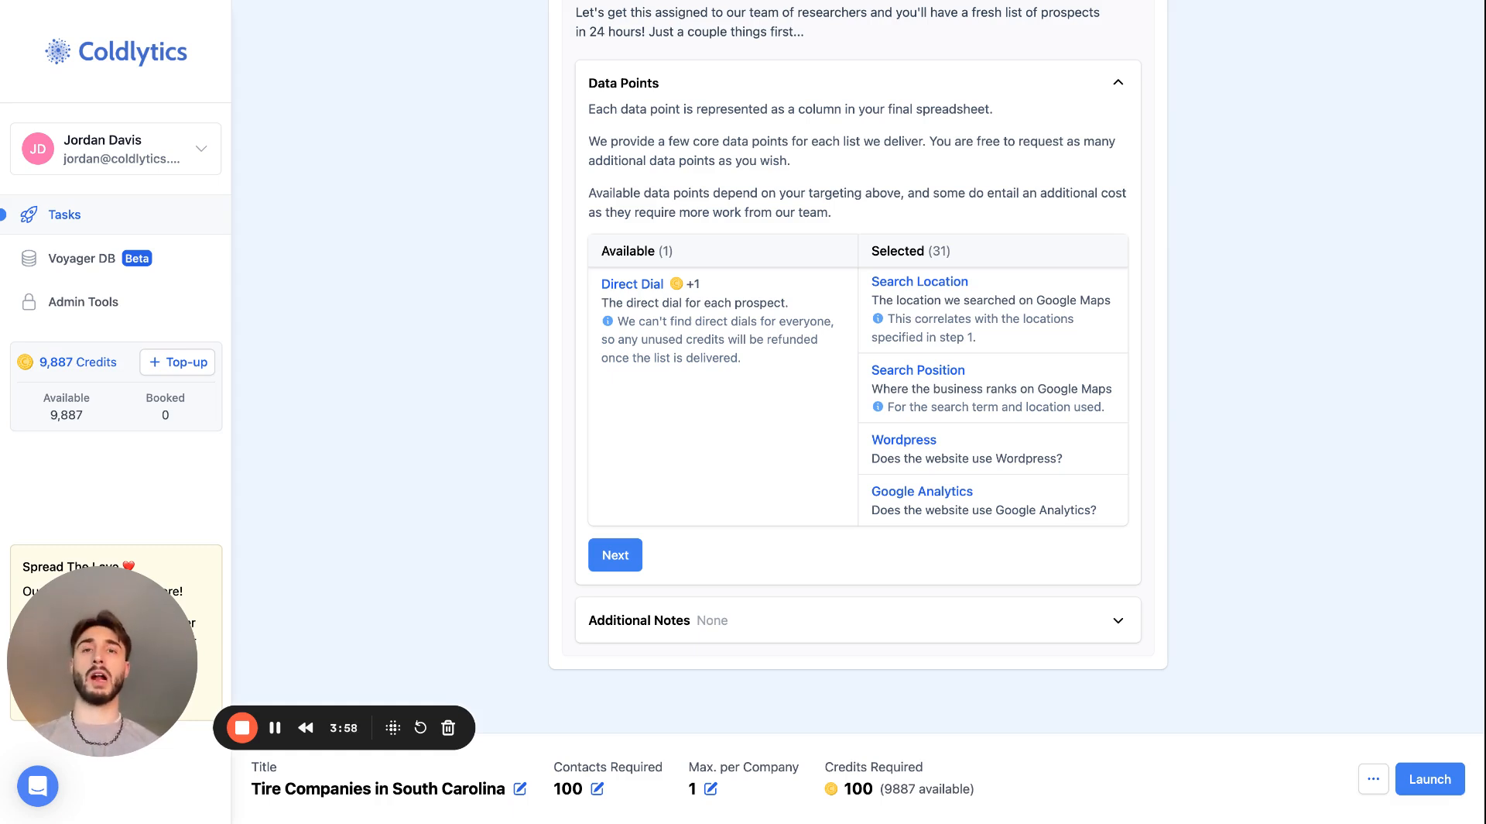
# - Finish the Deliver stage without additional notes and save the task as a draft
pyautogui.click(623, 556)
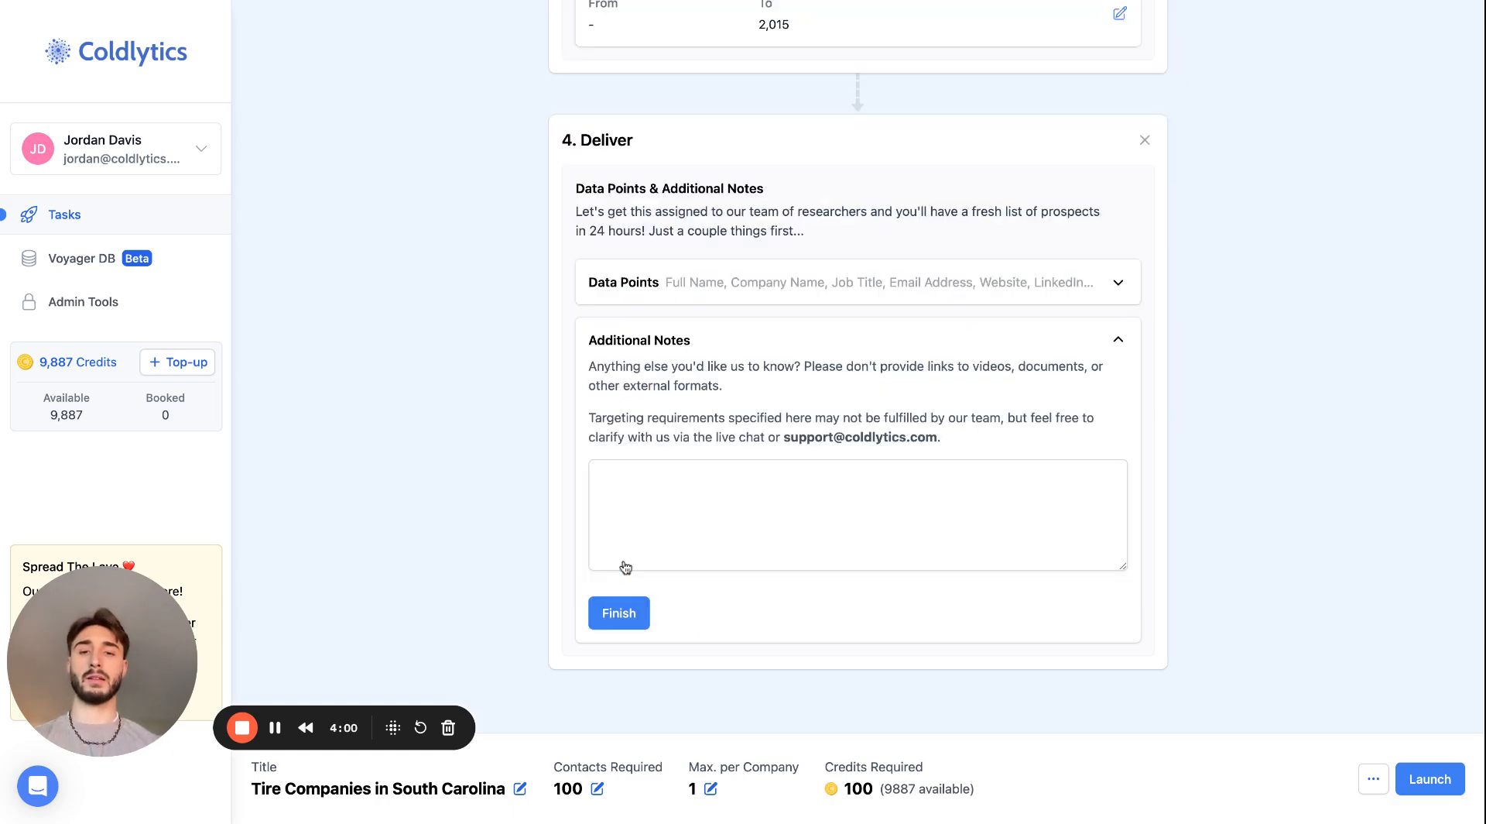
pyautogui.click(618, 611)
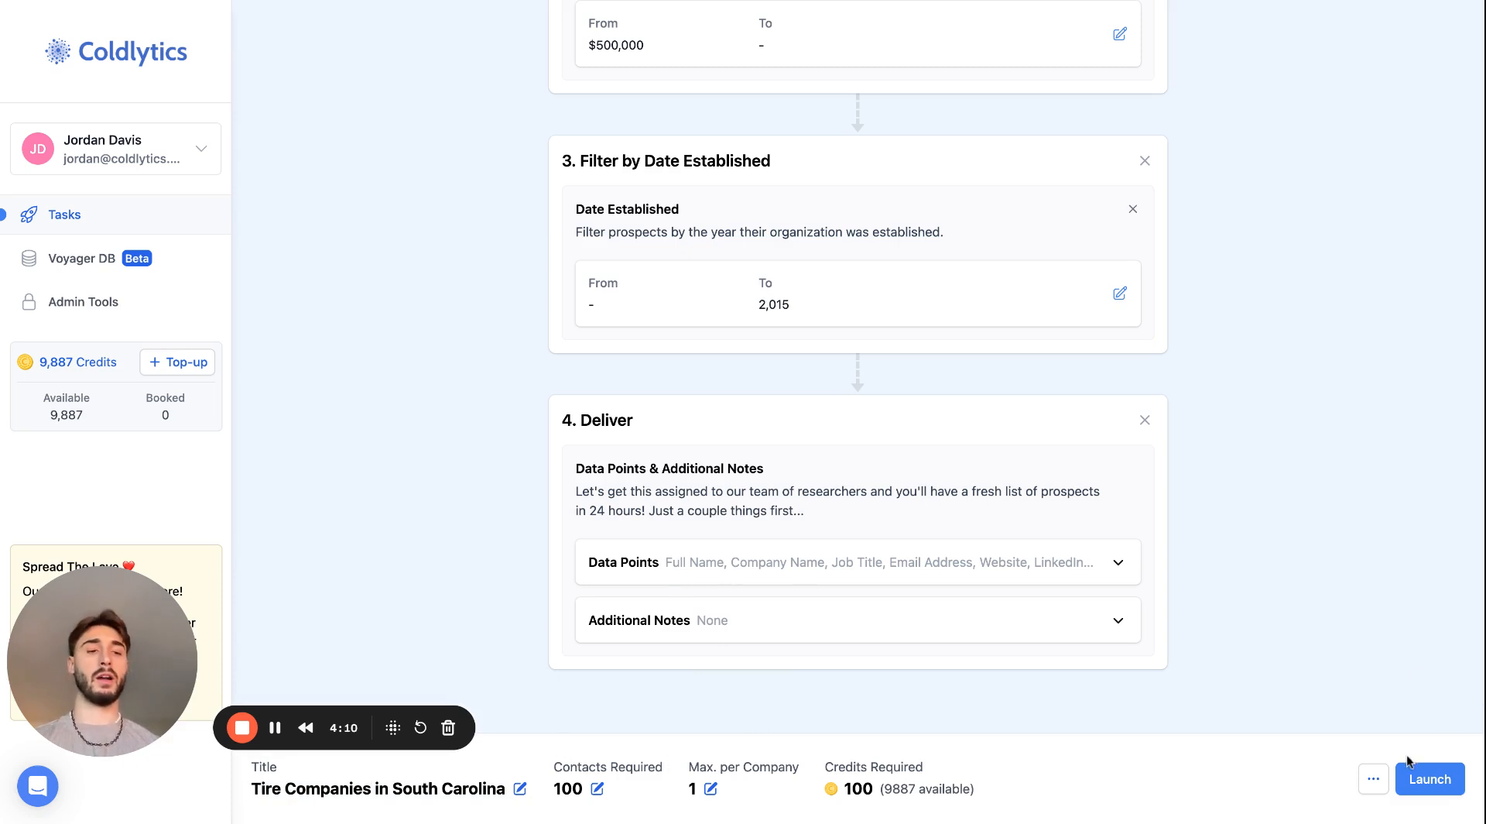
pyautogui.click(1372, 787)
pyautogui.click(1358, 743)
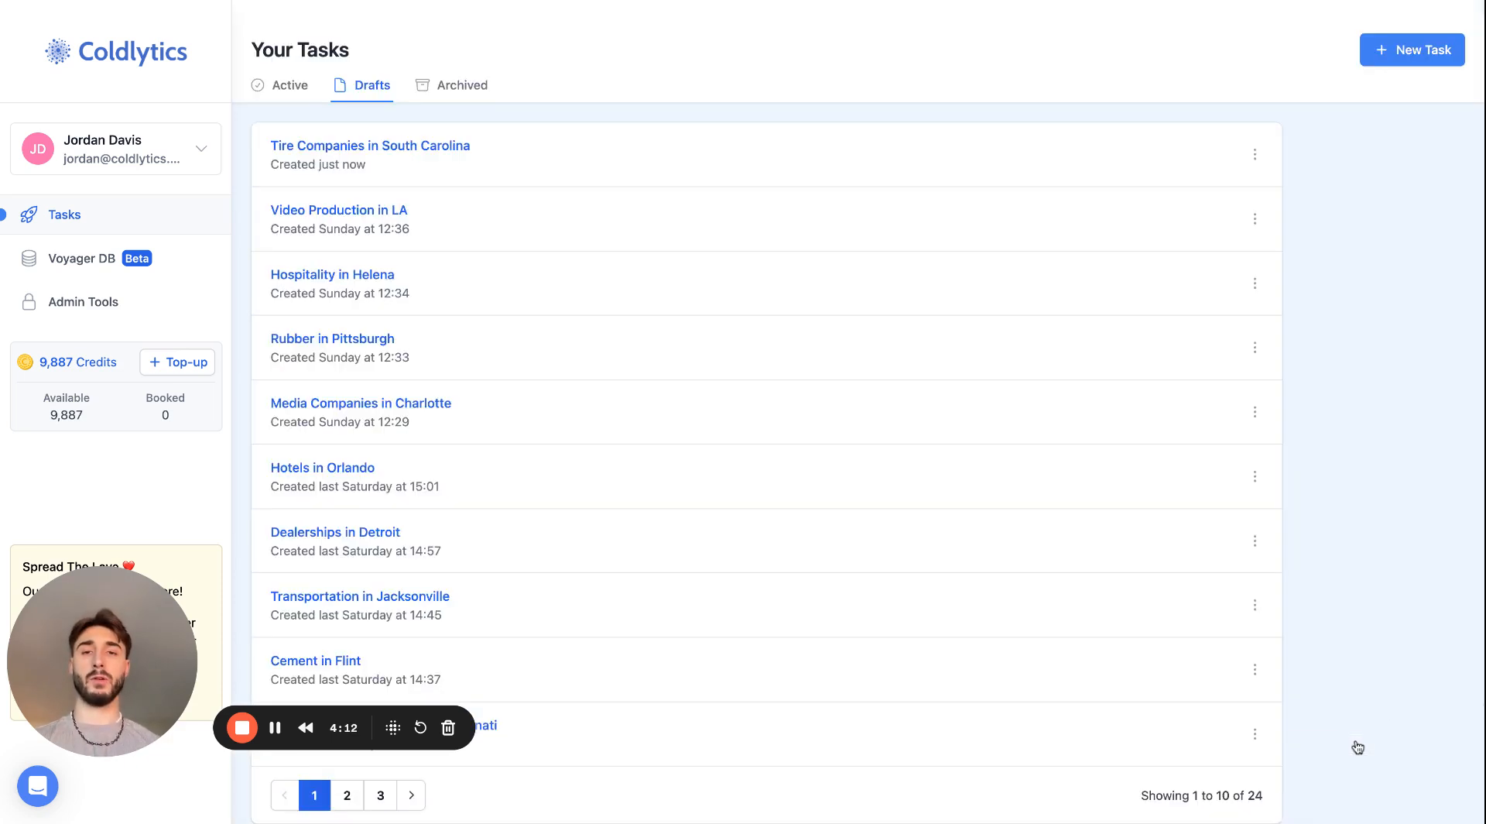
# - Reopen the Tire Companies in South Carolina draft and launch the task
pyautogui.click(444, 151)
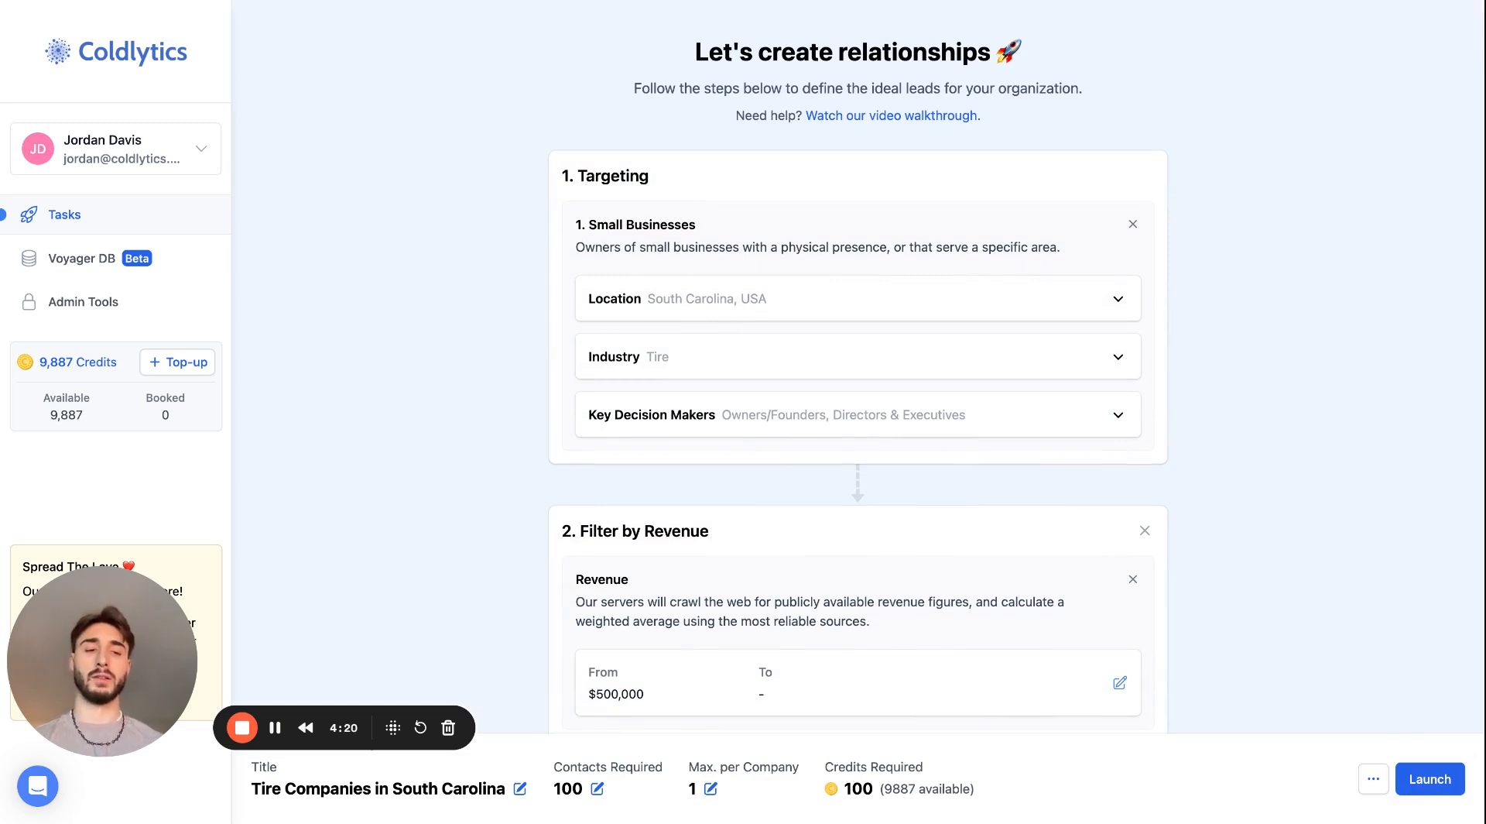
pyautogui.click(1426, 788)
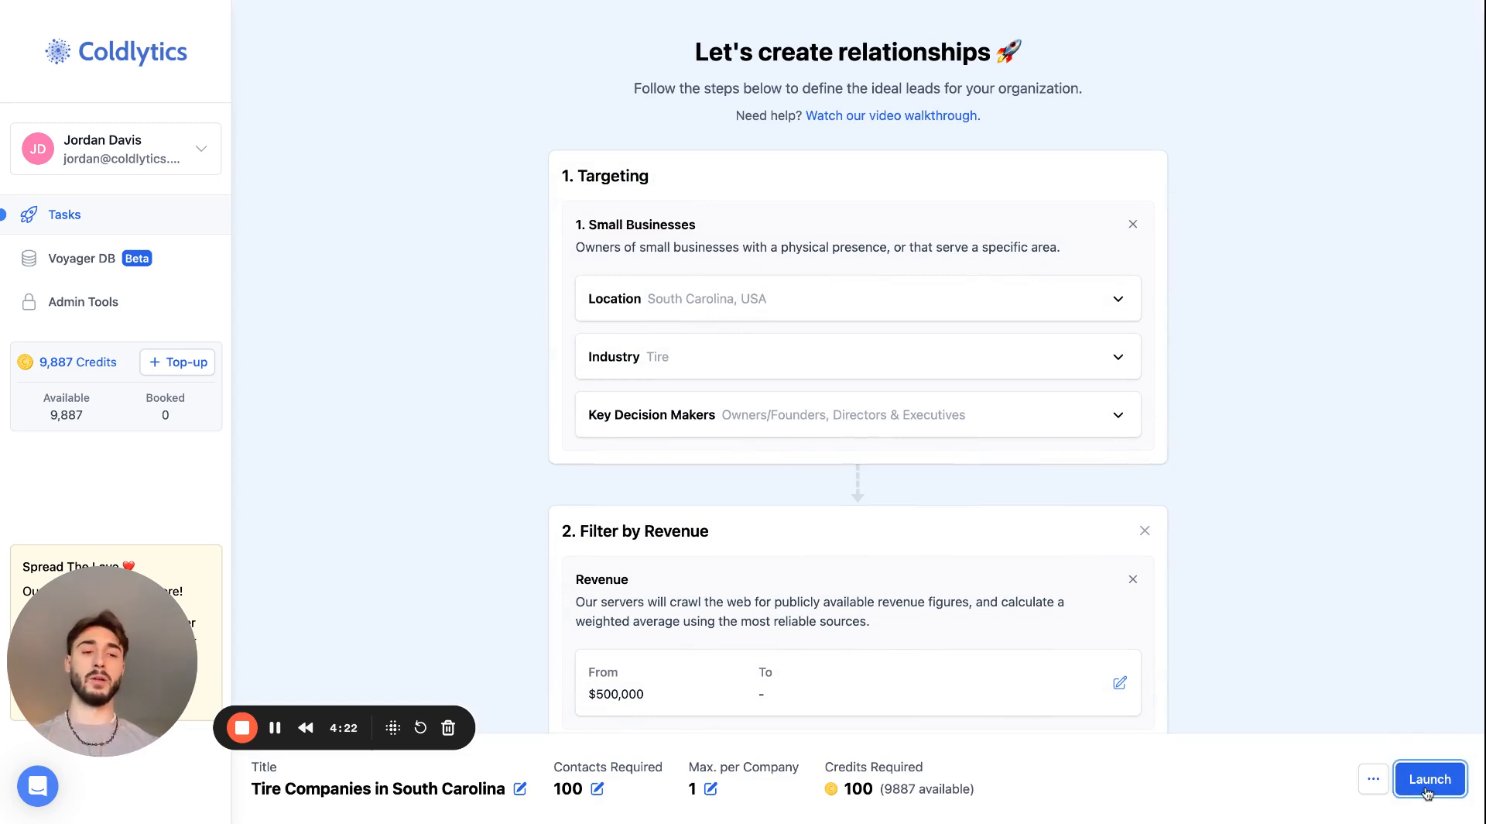